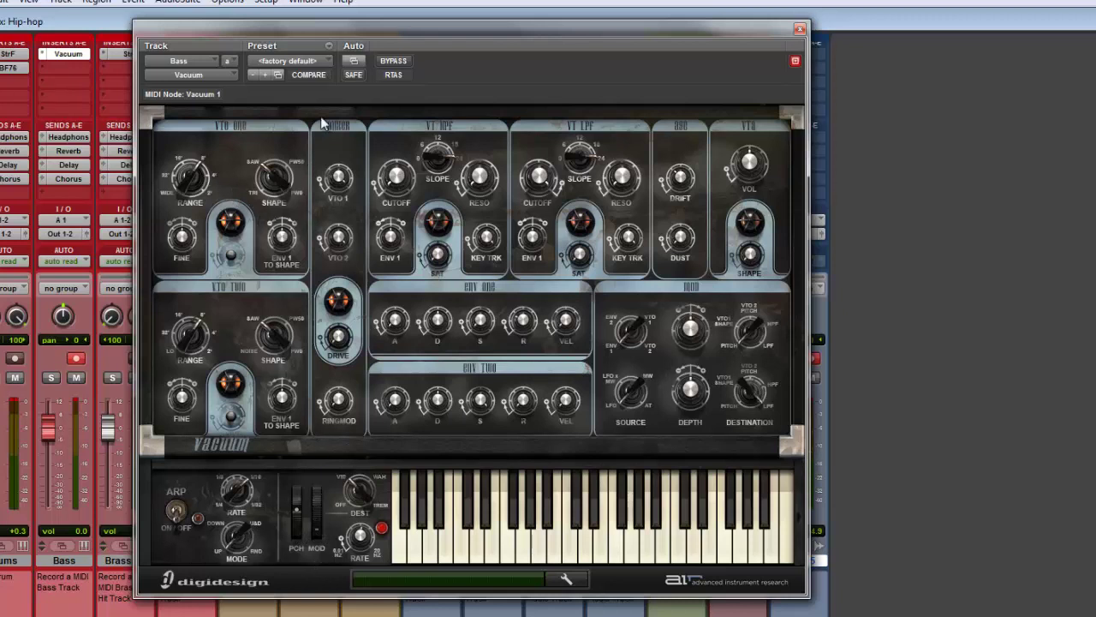
Load the Leads preset 02 Massive Floyd Decay into the Vacuum plug-in on the Bass track
{"action": "left_click", "coordinate": [328, 63]}
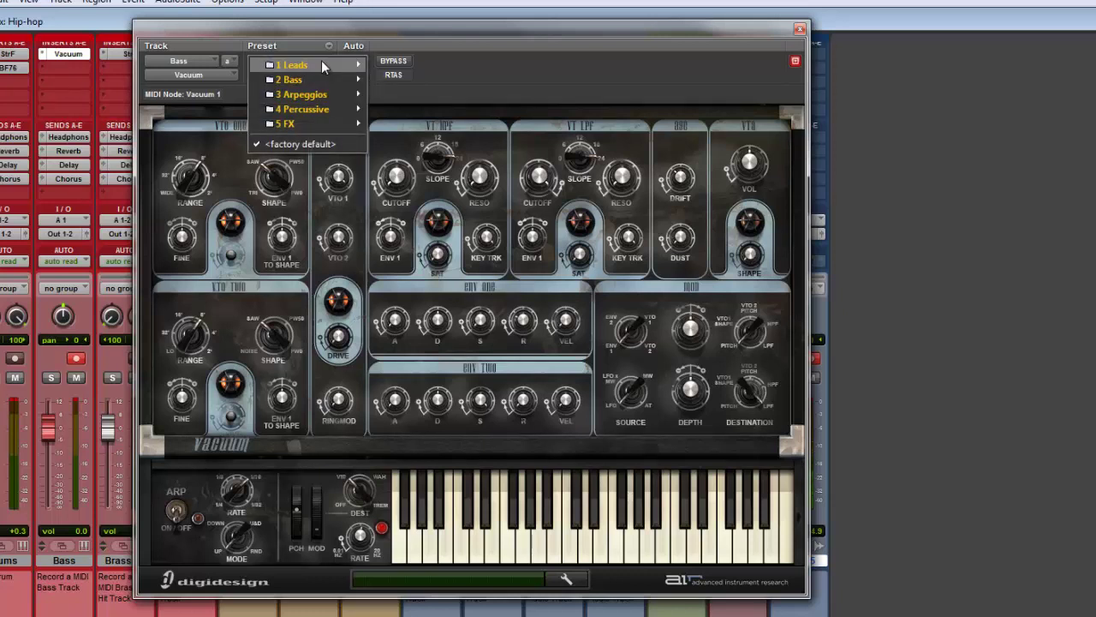
{"action": "mouse_move", "coordinate": [322, 62]}
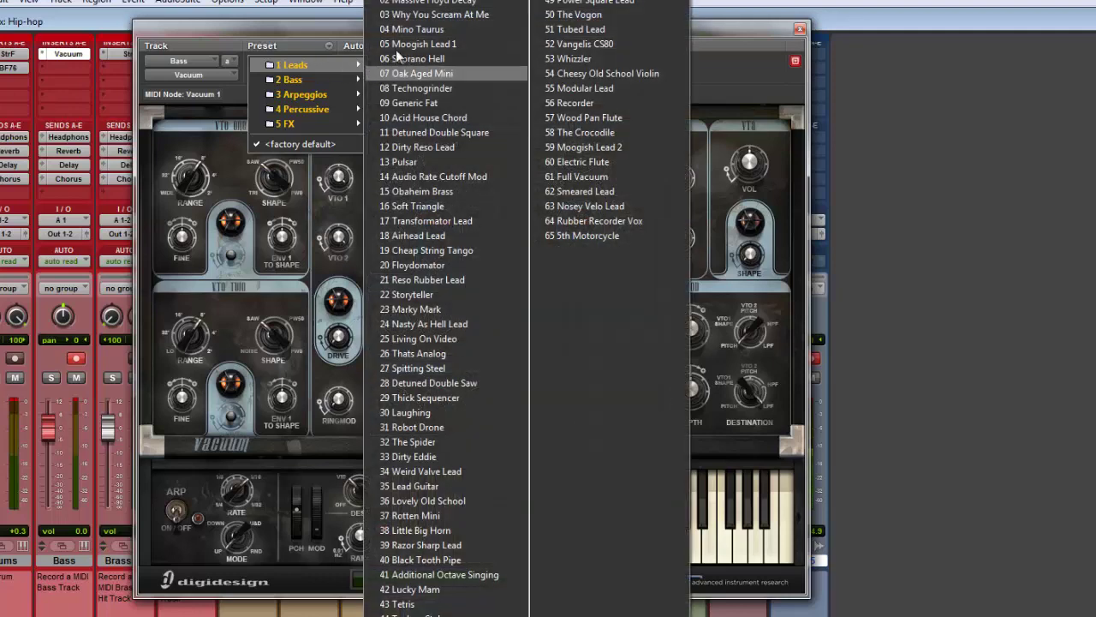
{"action": "left_click", "coordinate": [411, 2]}
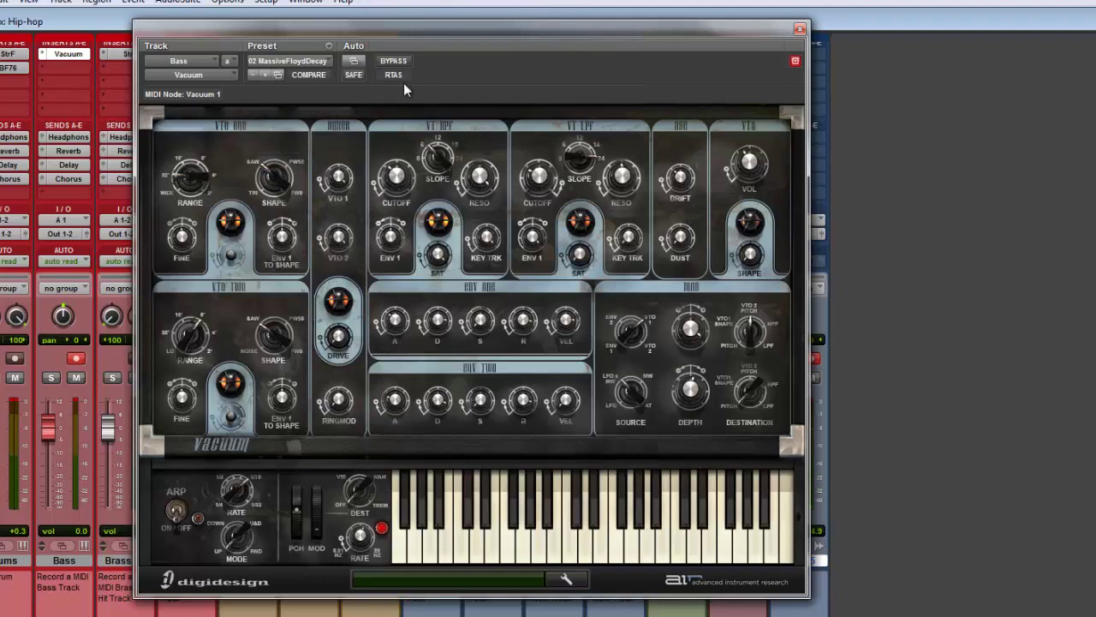
Load the 52 Dusty Bass preset from the Bass category into the Vacuum plug-in
{"action": "left_click", "coordinate": [320, 62]}
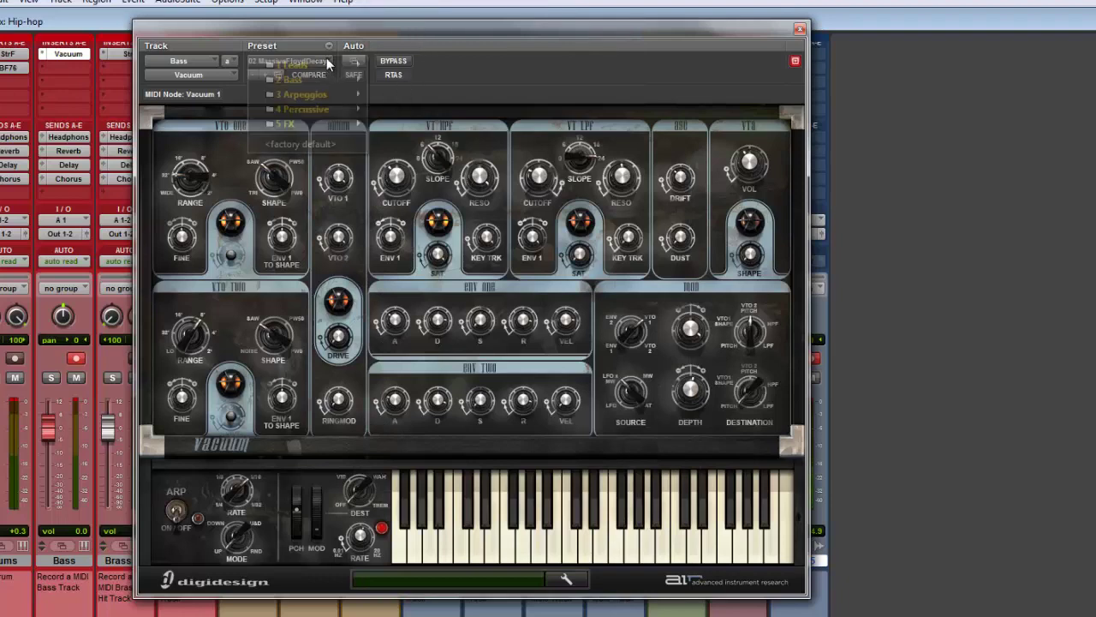
{"action": "mouse_move", "coordinate": [325, 66]}
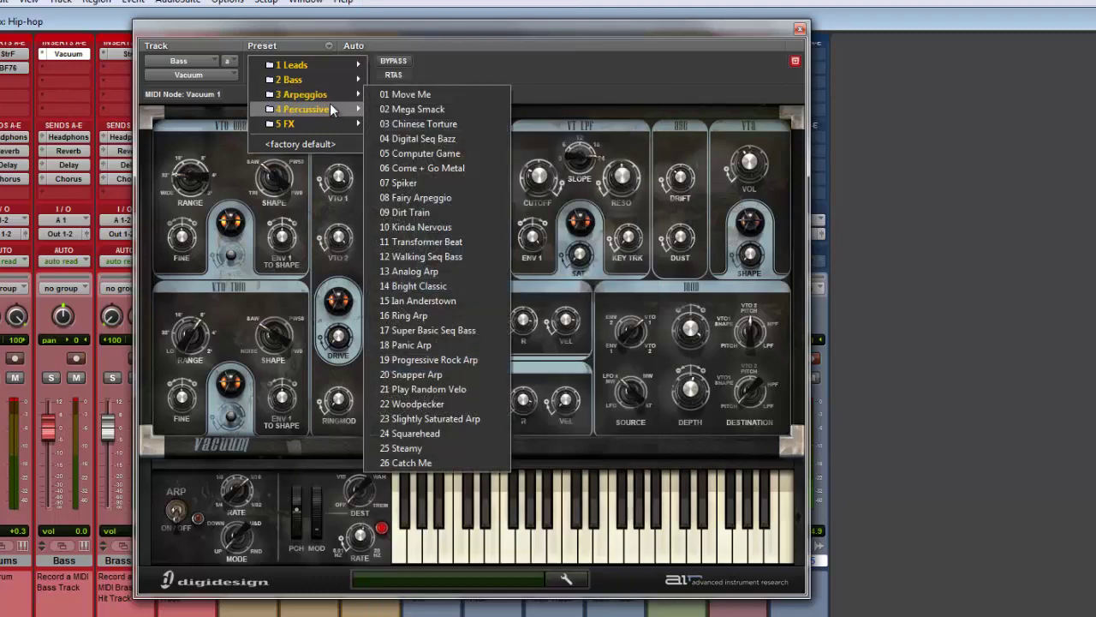
{"action": "mouse_move", "coordinate": [330, 109]}
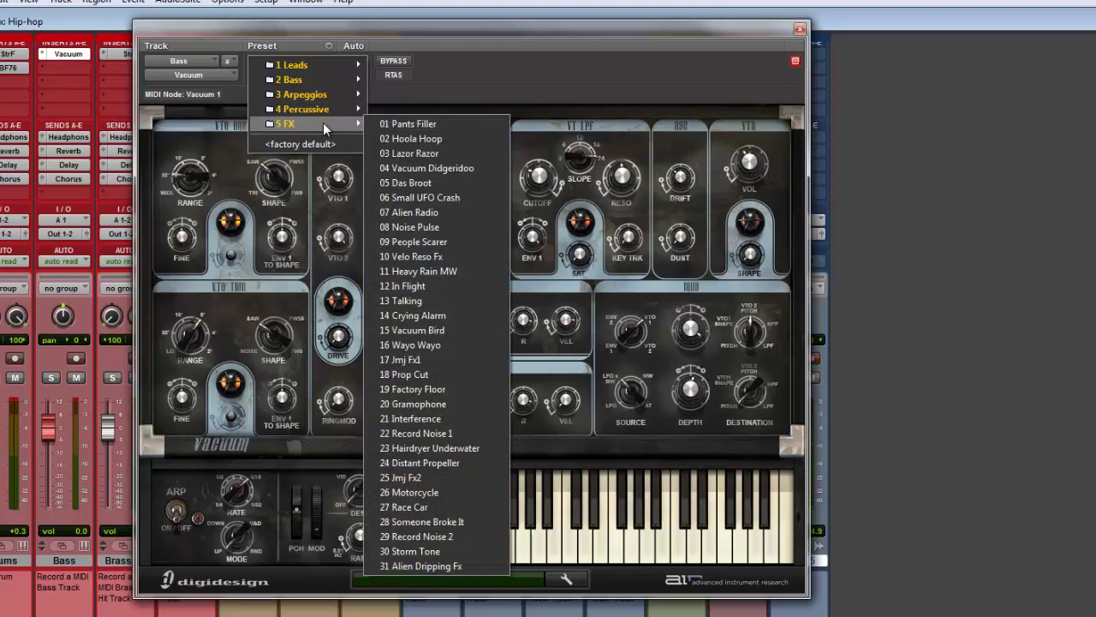
{"action": "mouse_move", "coordinate": [310, 81]}
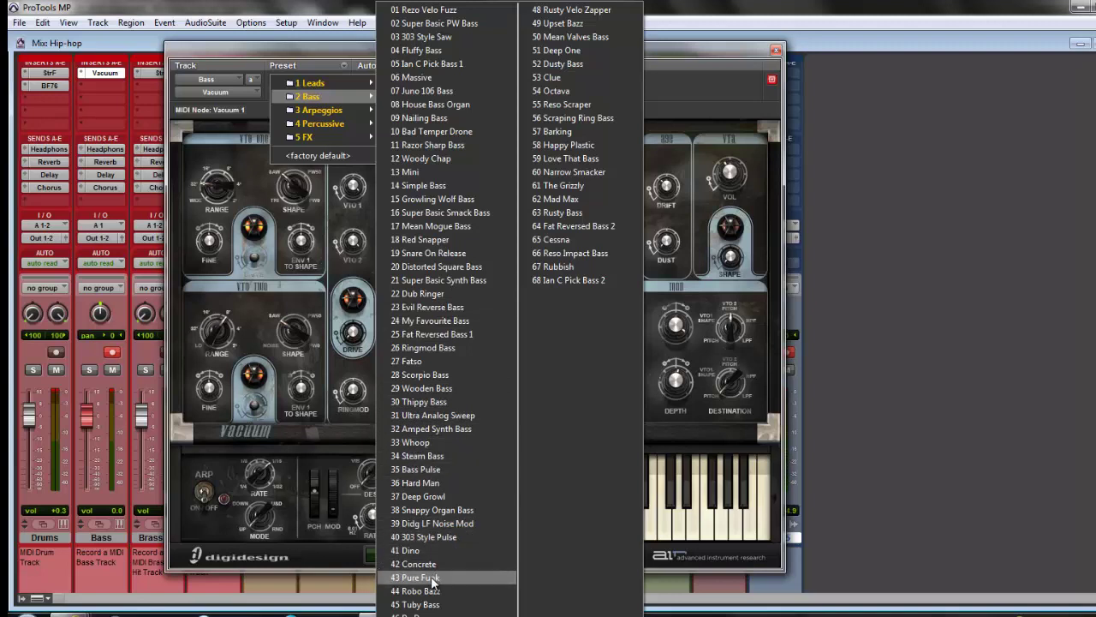
{"action": "left_click", "coordinate": [565, 65]}
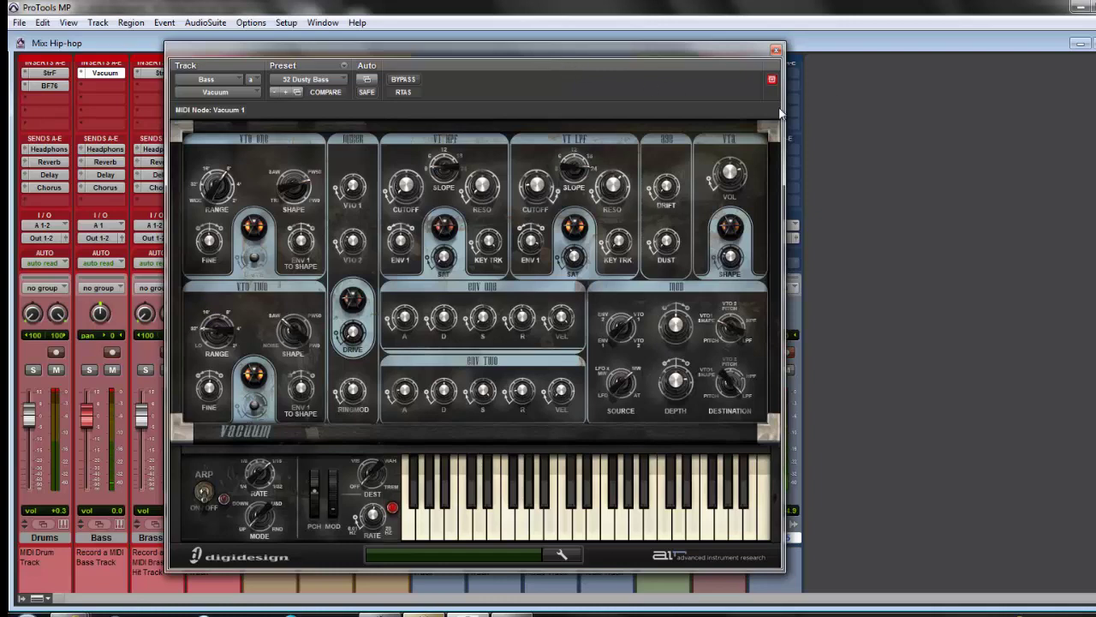
Move the Vacuum window aside, show the Transport window, and play a few bars of the session before stopping
{"action": "left_click_drag", "start_coordinate": [622, 49], "coordinate": [813, 69]}
{"action": "left_click_drag", "start_coordinate": [892, 80], "coordinate": [846, 102]}
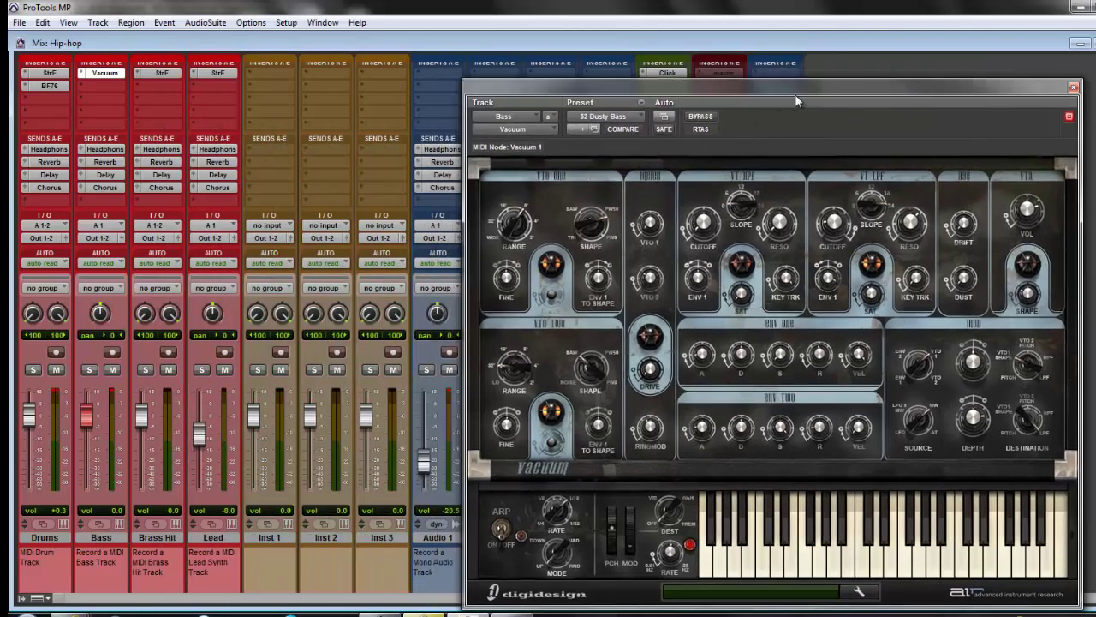
{"action": "left_click_drag", "start_coordinate": [802, 89], "coordinate": [322, 76]}
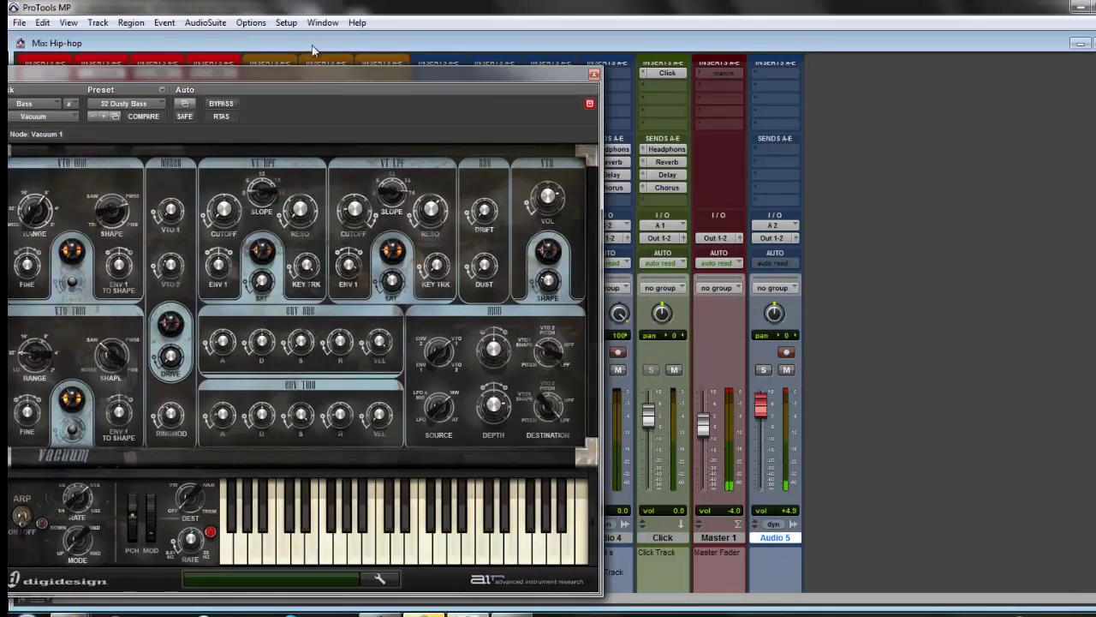
{"action": "left_click", "coordinate": [319, 24]}
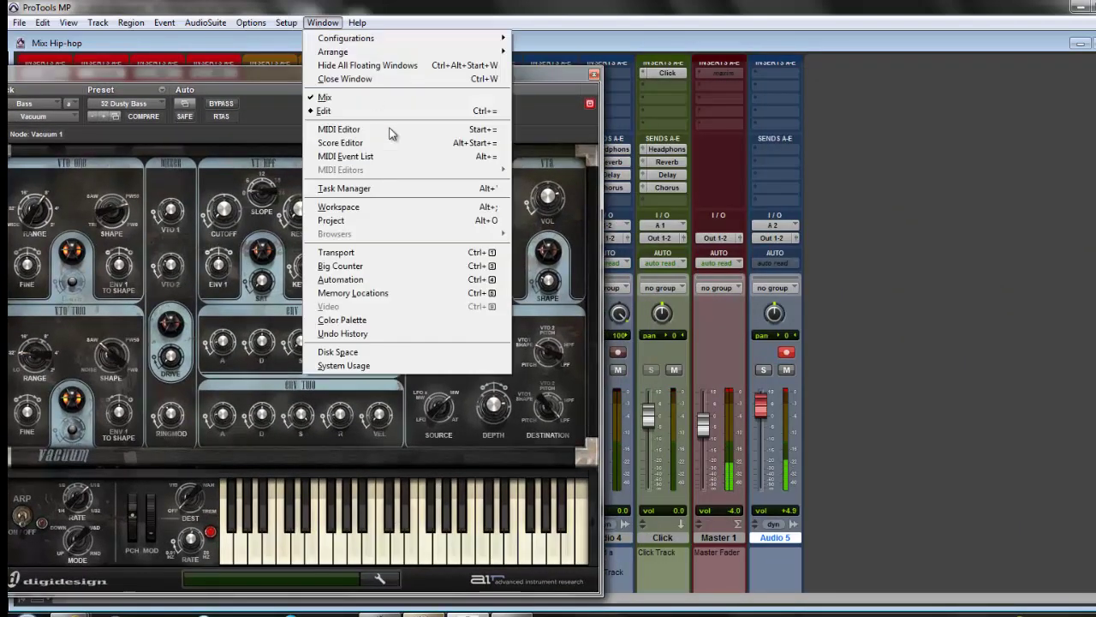
{"action": "left_click", "coordinate": [337, 253]}
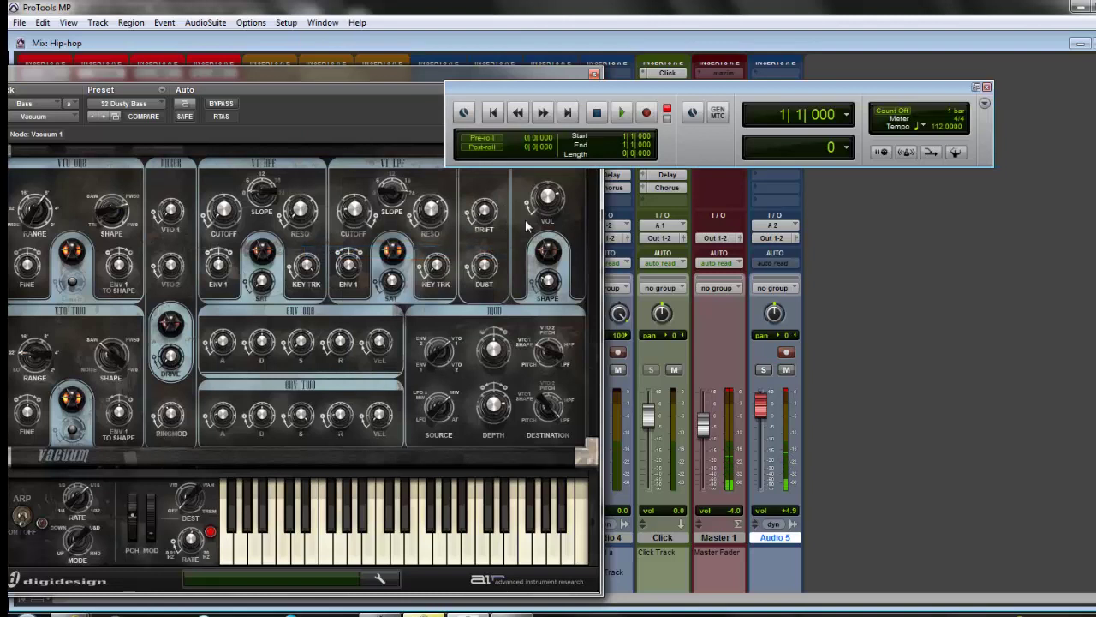
{"action": "left_click", "coordinate": [621, 115]}
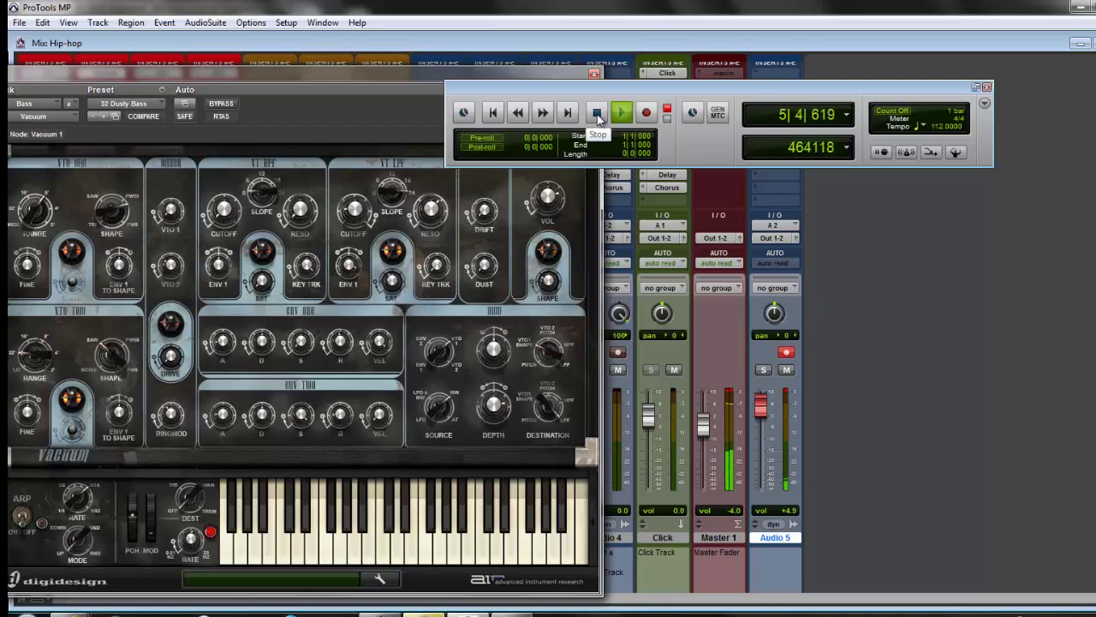
{"action": "left_click", "coordinate": [597, 114]}
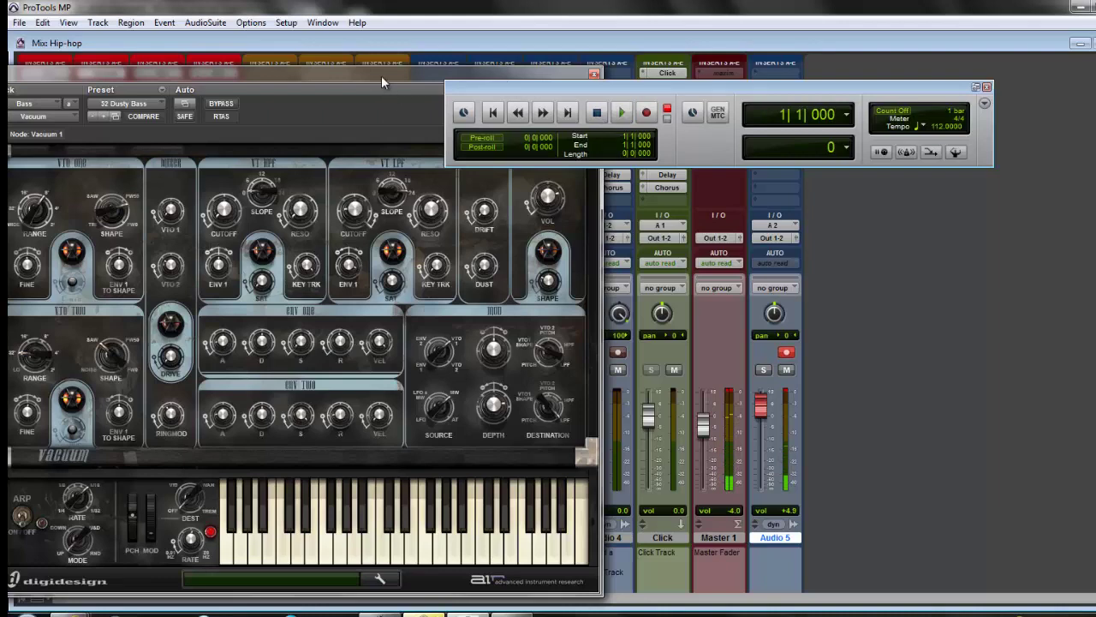
Uncover the Bass track's inserts and replace Vacuum with the mono Xpand2 instrument in the first insert
{"action": "left_click_drag", "start_coordinate": [381, 76], "coordinate": [542, 35]}
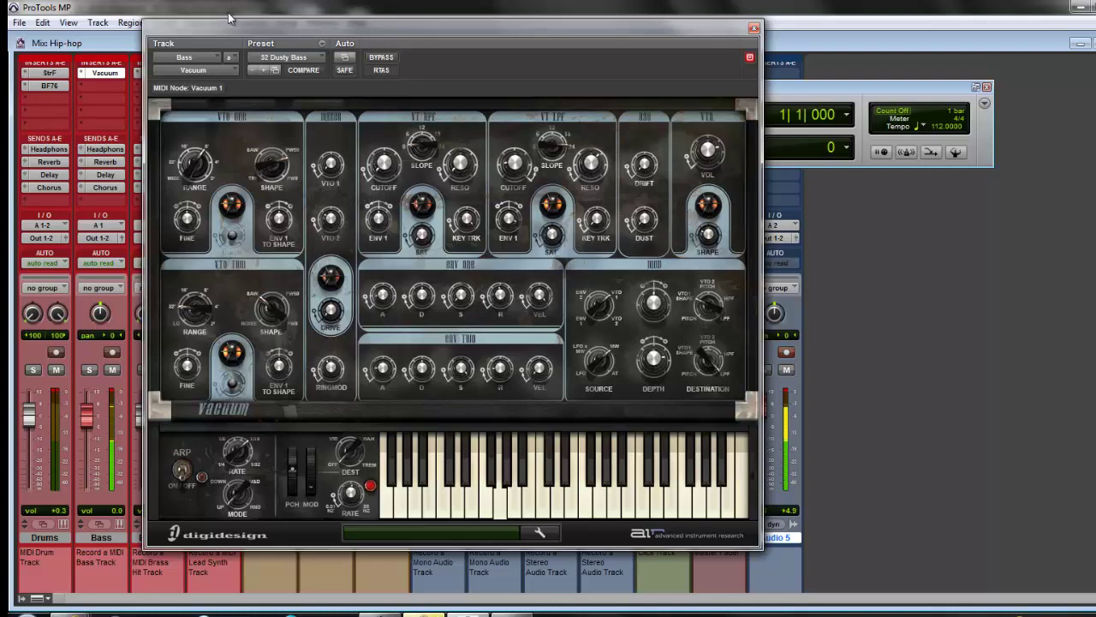
{"action": "left_click_drag", "start_coordinate": [228, 26], "coordinate": [291, 60]}
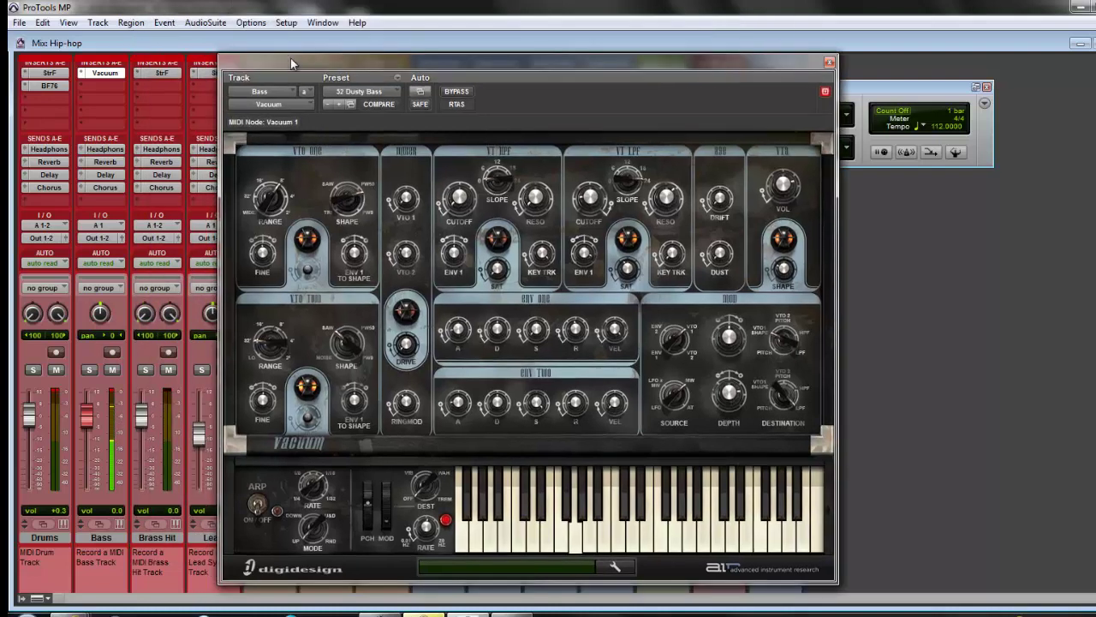
{"action": "left_click", "coordinate": [83, 77]}
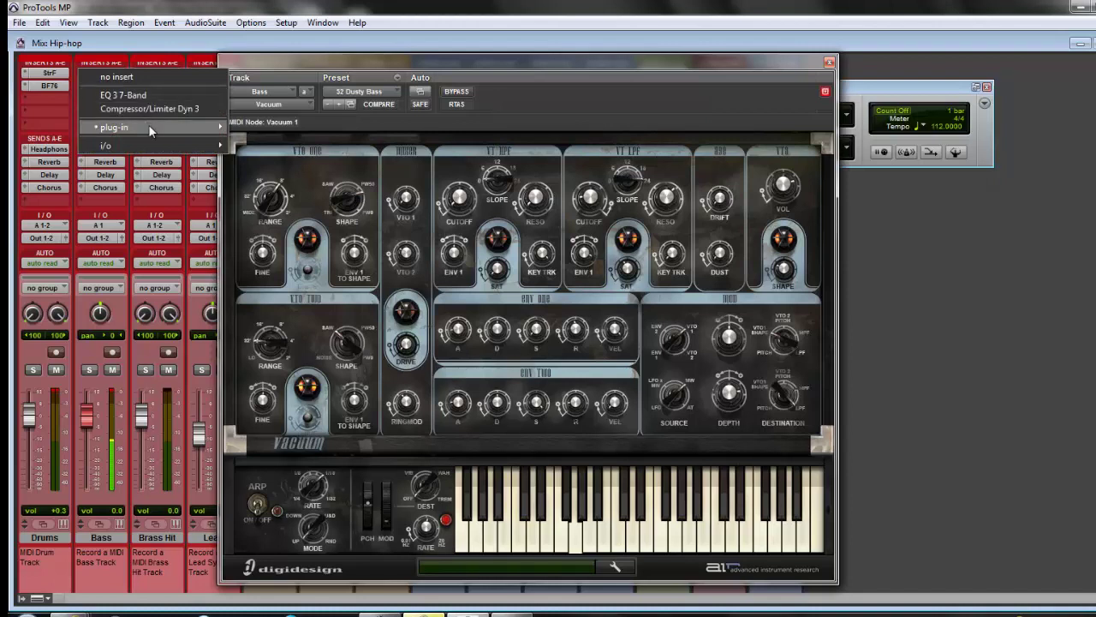
{"action": "mouse_move", "coordinate": [150, 127]}
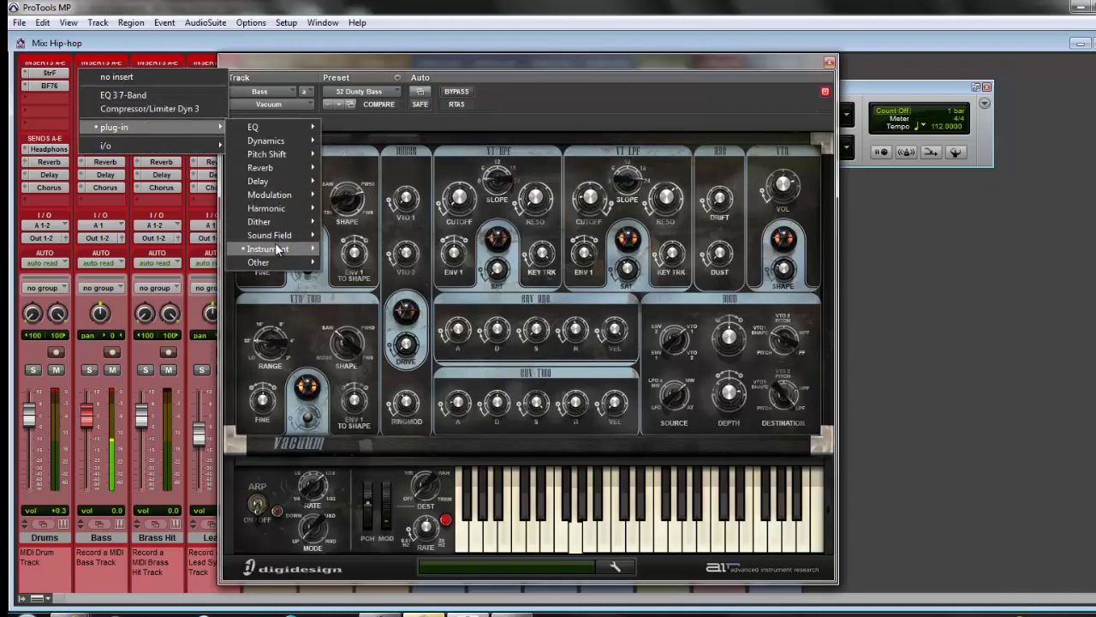
{"action": "mouse_move", "coordinate": [275, 245]}
{"action": "left_click", "coordinate": [368, 329]}
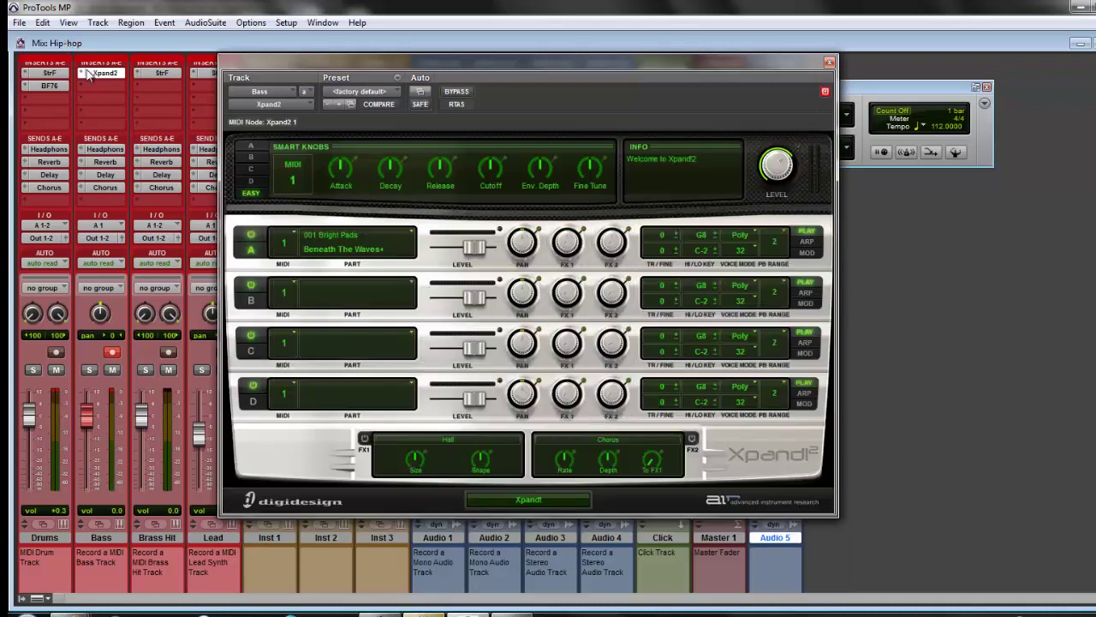
Replace Xpand2 with the mono Vacuum instrument in the Bass track's first insert
{"action": "left_click", "coordinate": [86, 74]}
{"action": "left_click", "coordinate": [83, 75]}
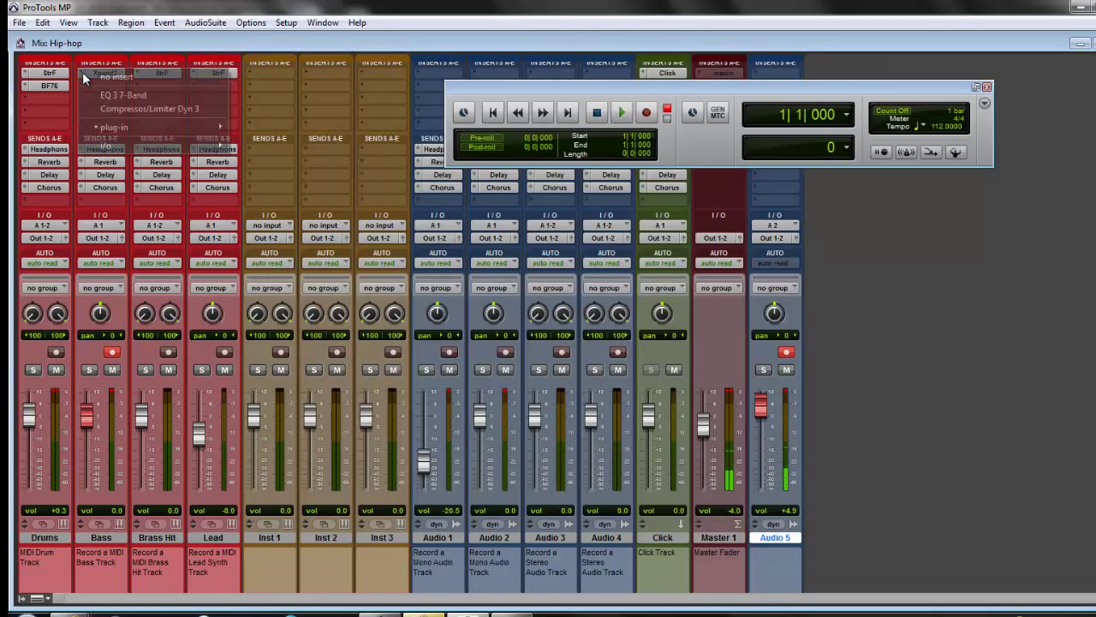
{"action": "mouse_move", "coordinate": [135, 126]}
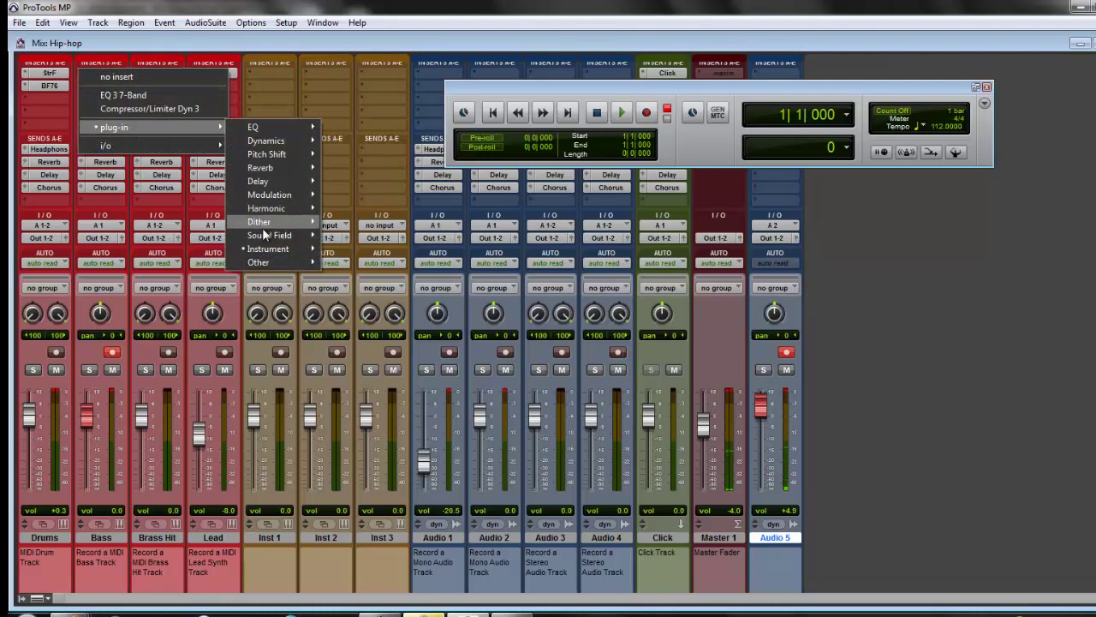
{"action": "mouse_move", "coordinate": [267, 249]}
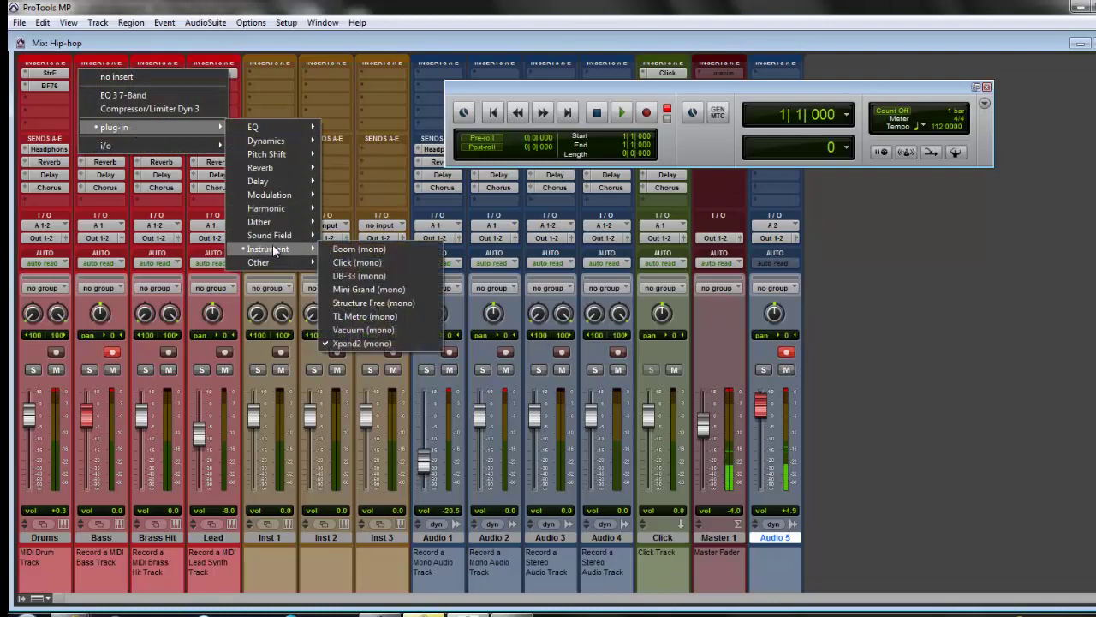
{"action": "left_click", "coordinate": [353, 329]}
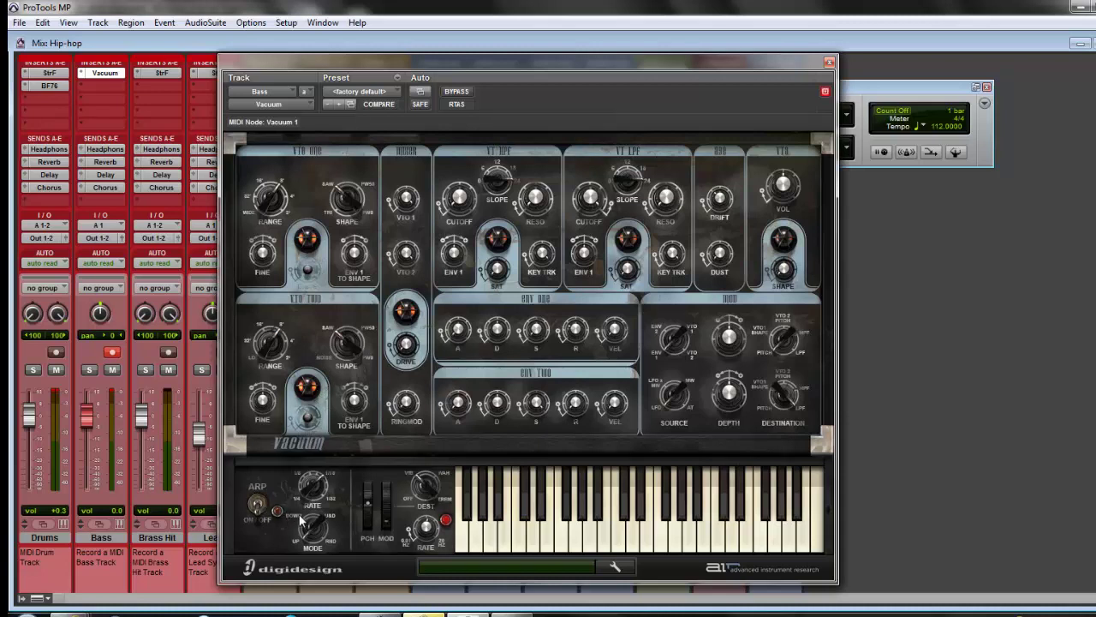
{"action": "left_click", "coordinate": [395, 91]}
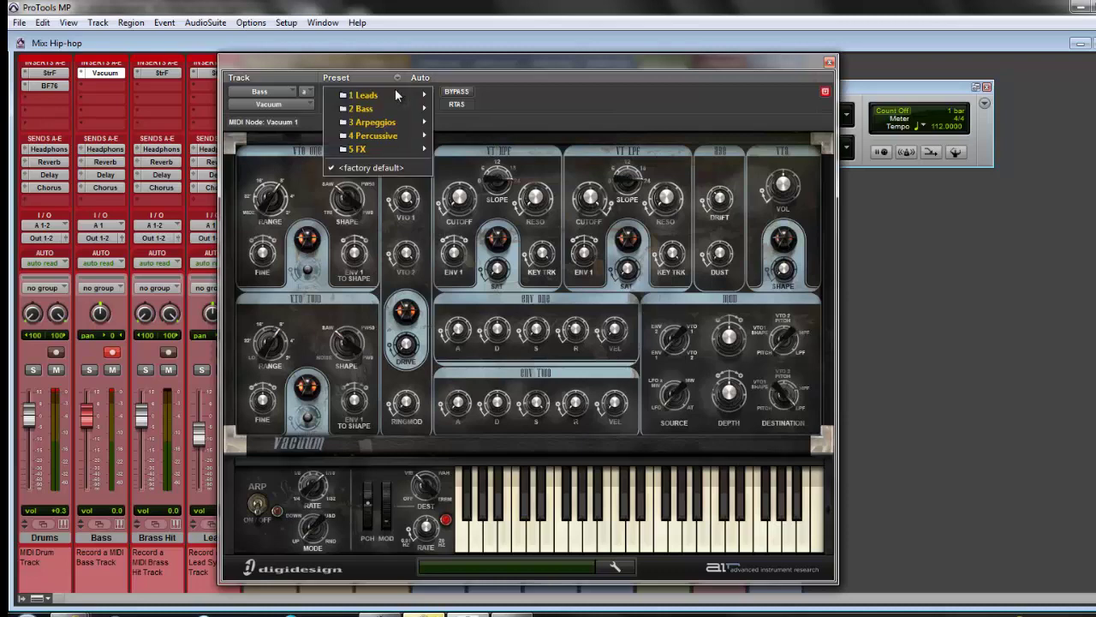
{"action": "mouse_move", "coordinate": [396, 129]}
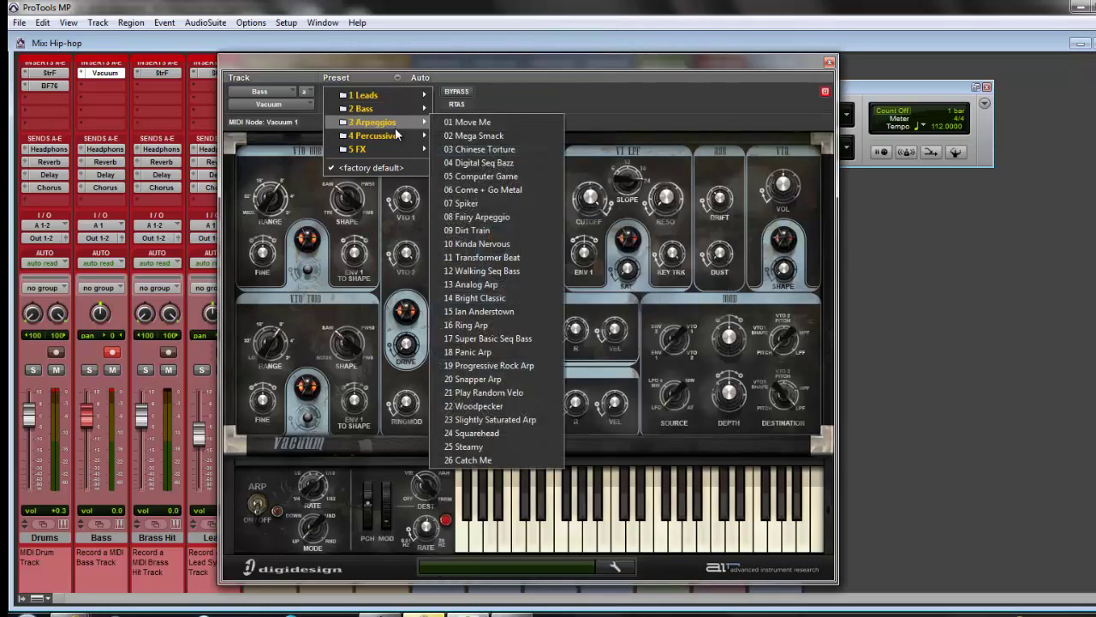
{"action": "mouse_move", "coordinate": [387, 101]}
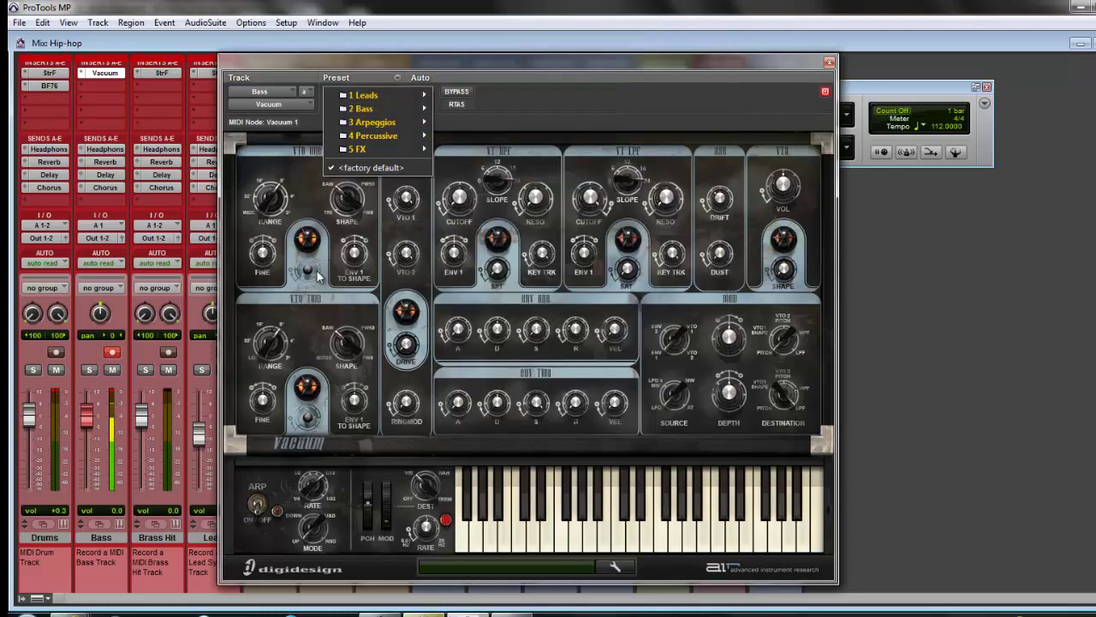
Switch Vacuum's arpeggiator on to try it and switch it back off
{"action": "left_click", "coordinate": [255, 505]}
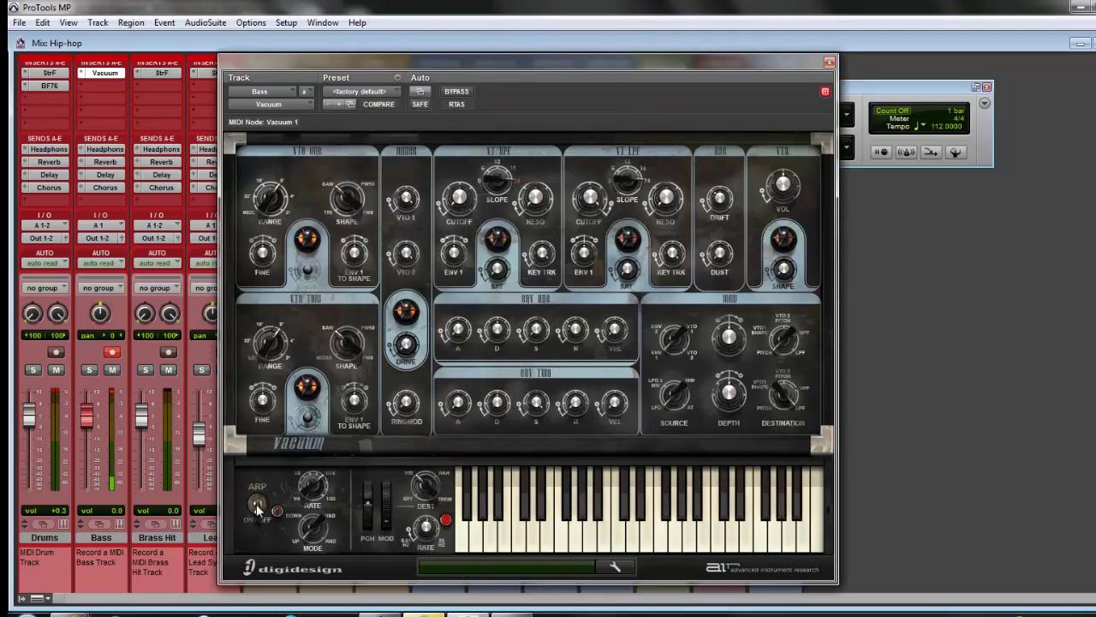
{"action": "mouse_move", "coordinate": [257, 501]}
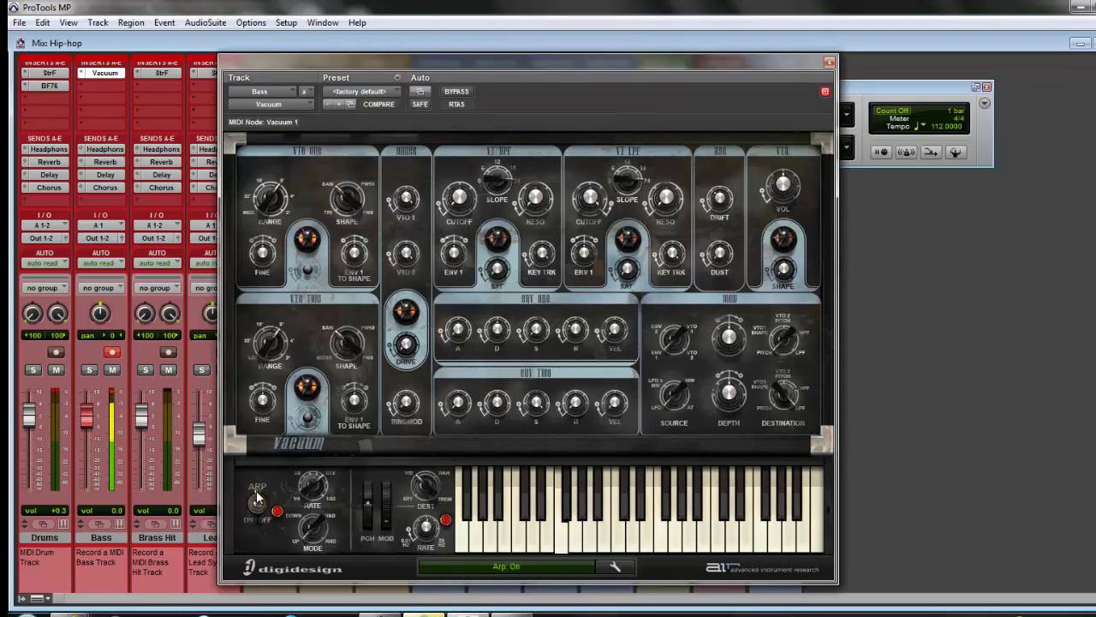
{"action": "left_click", "coordinate": [257, 501]}
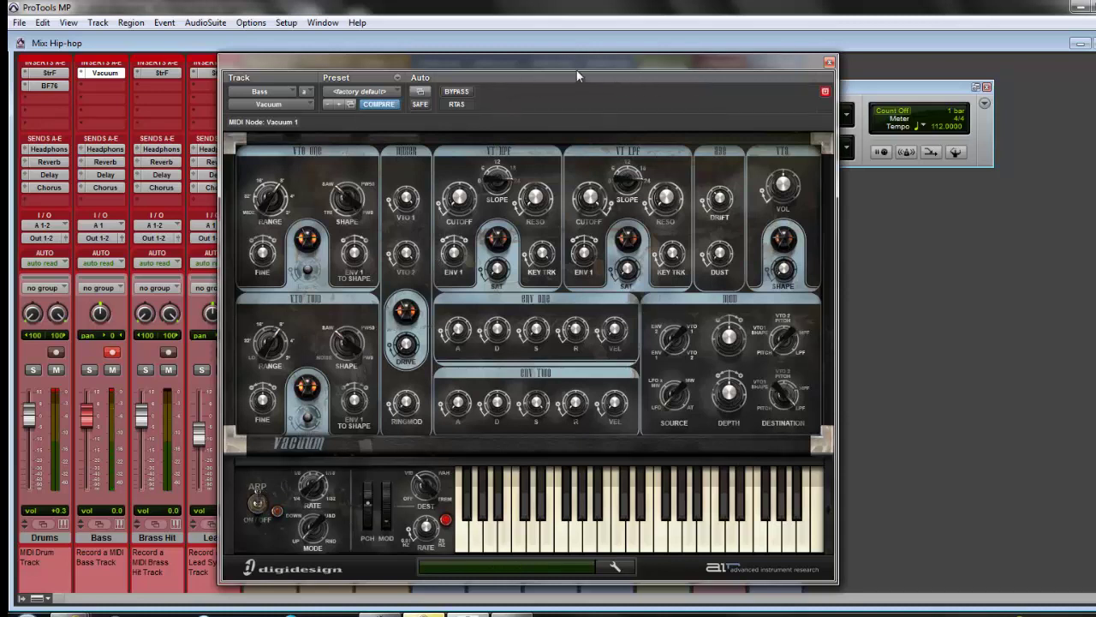
Insert the stereo Vacuum instrument plug-in on the Inst 1 track and record-enable that track
{"action": "left_click_drag", "start_coordinate": [568, 68], "coordinate": [762, 51]}
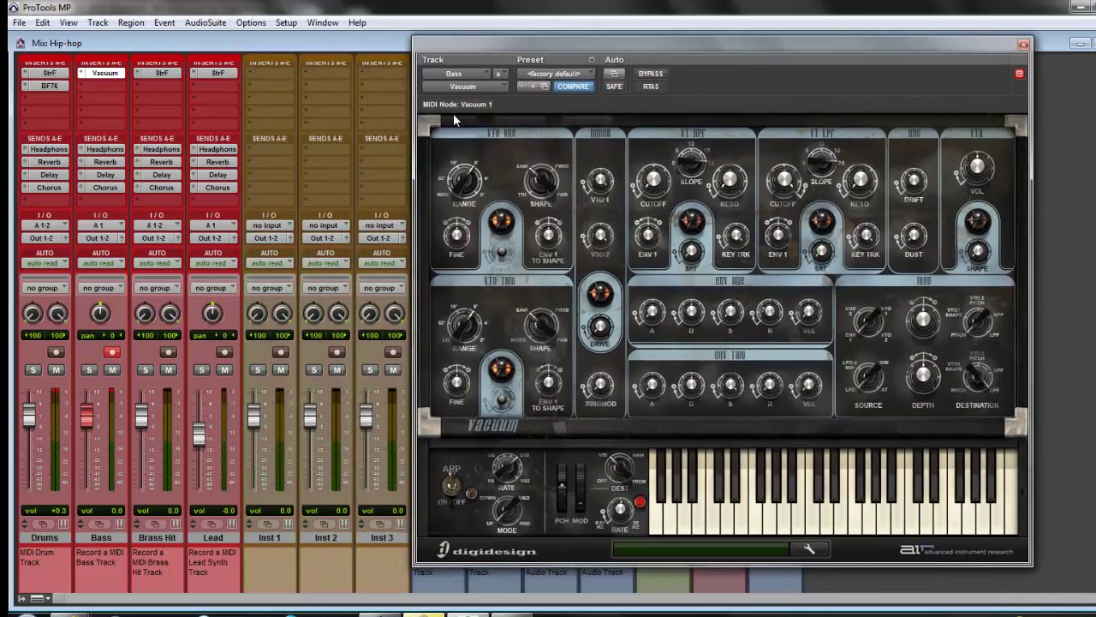
{"action": "left_click", "coordinate": [254, 73]}
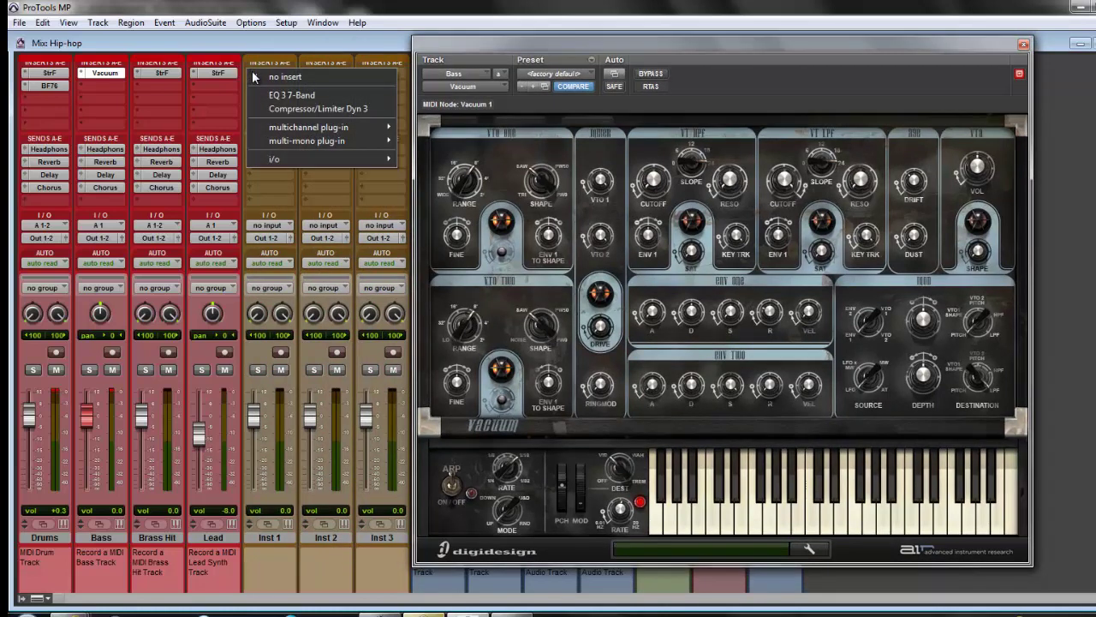
{"action": "mouse_move", "coordinate": [305, 126]}
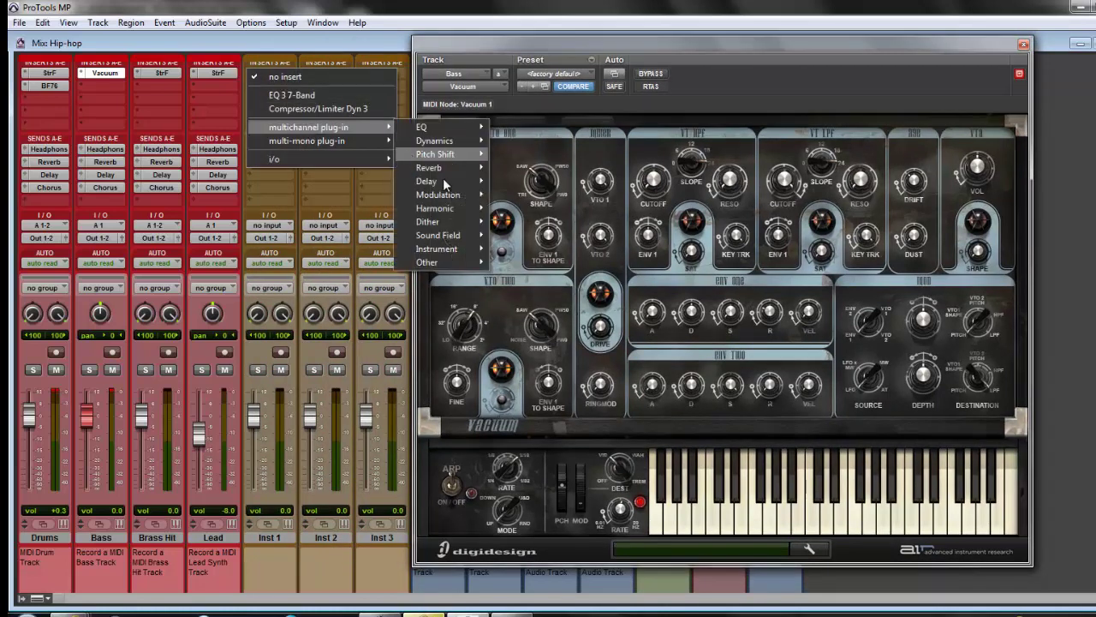
{"action": "mouse_move", "coordinate": [441, 248]}
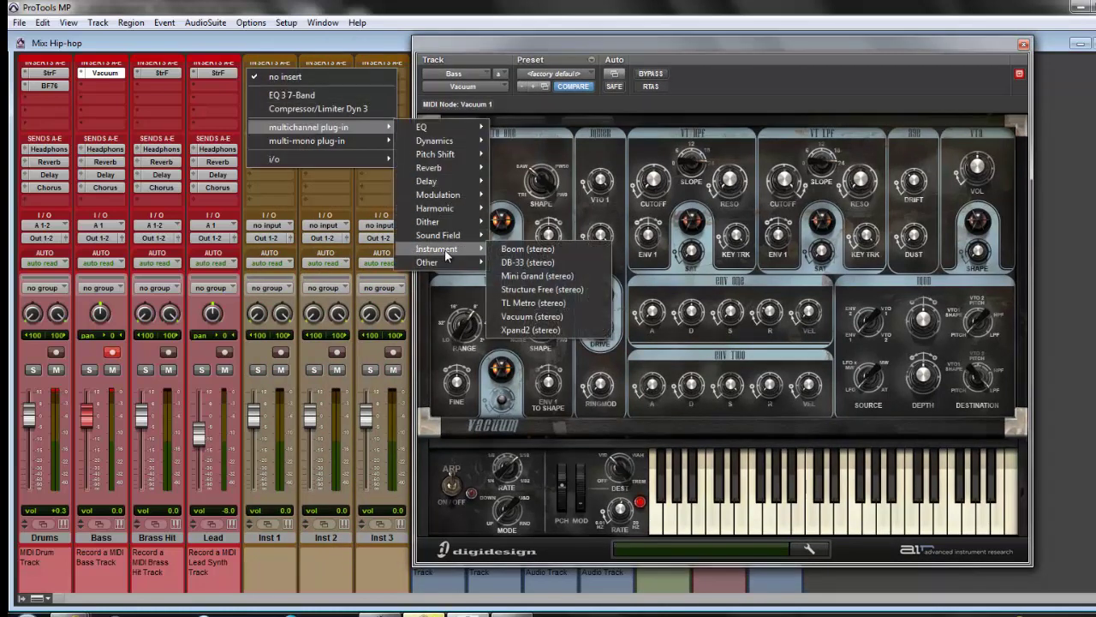
{"action": "left_click", "coordinate": [524, 317]}
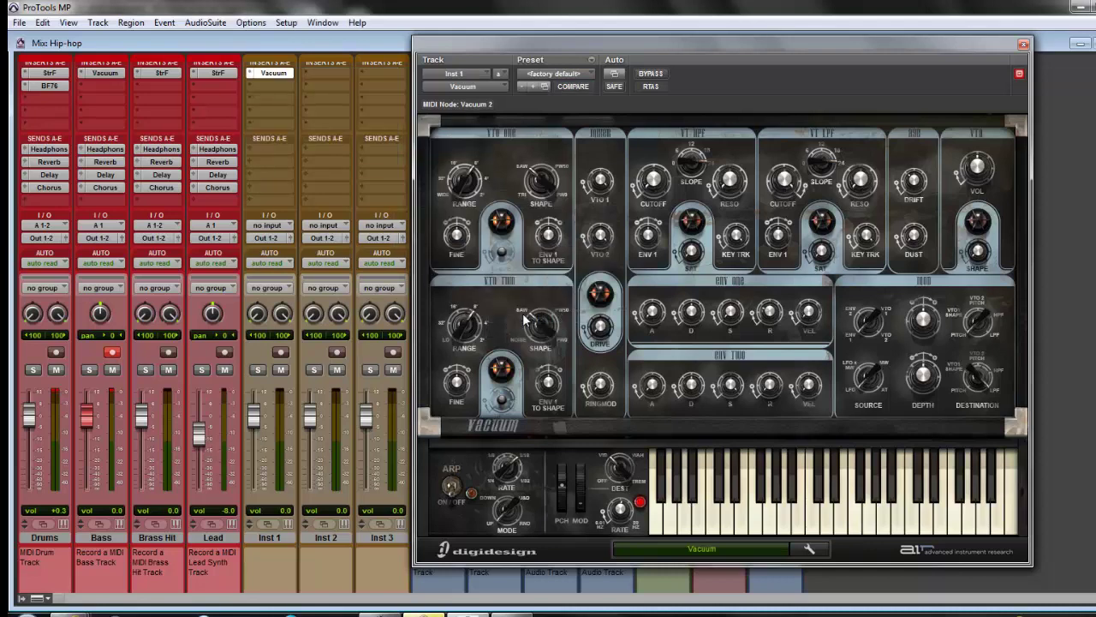
{"action": "left_click", "coordinate": [279, 353]}
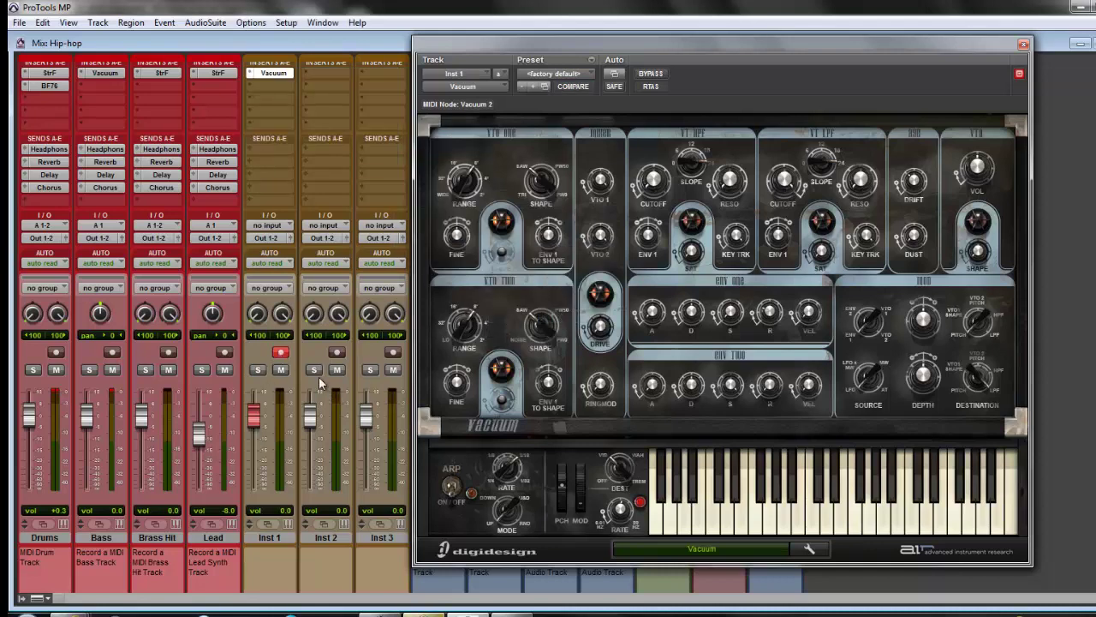
Load the 54 Octava bass preset in Vacuum on Inst 1 and try it with the arpeggiator switched on and off
{"action": "left_click", "coordinate": [451, 485]}
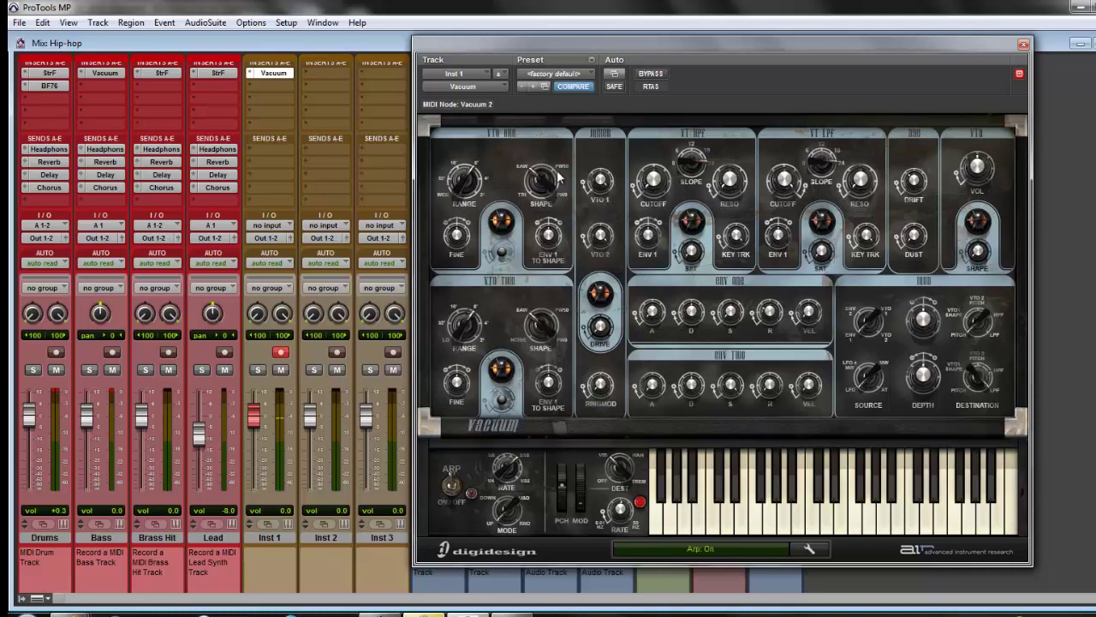
{"action": "left_click", "coordinate": [591, 78]}
{"action": "mouse_move", "coordinate": [586, 94]}
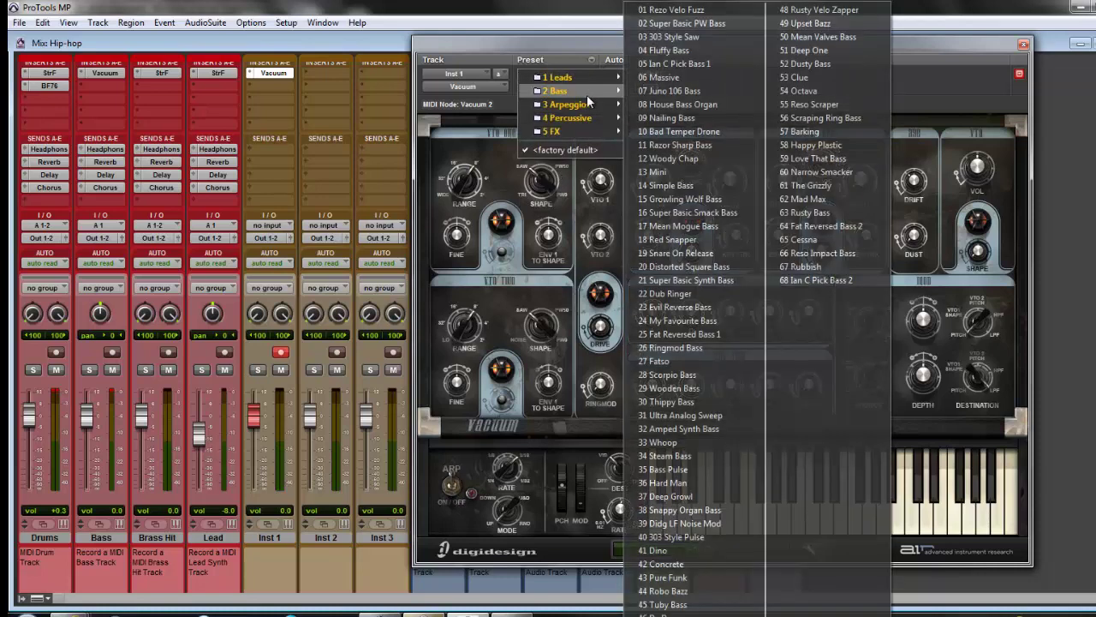
{"action": "left_click", "coordinate": [800, 90]}
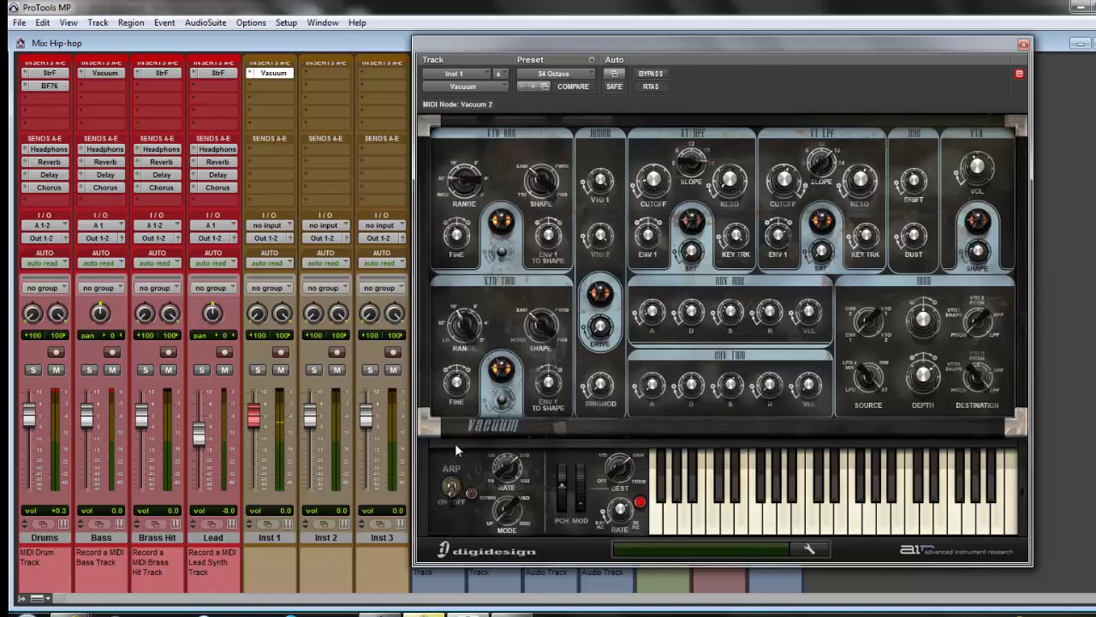
{"action": "left_click", "coordinate": [453, 485]}
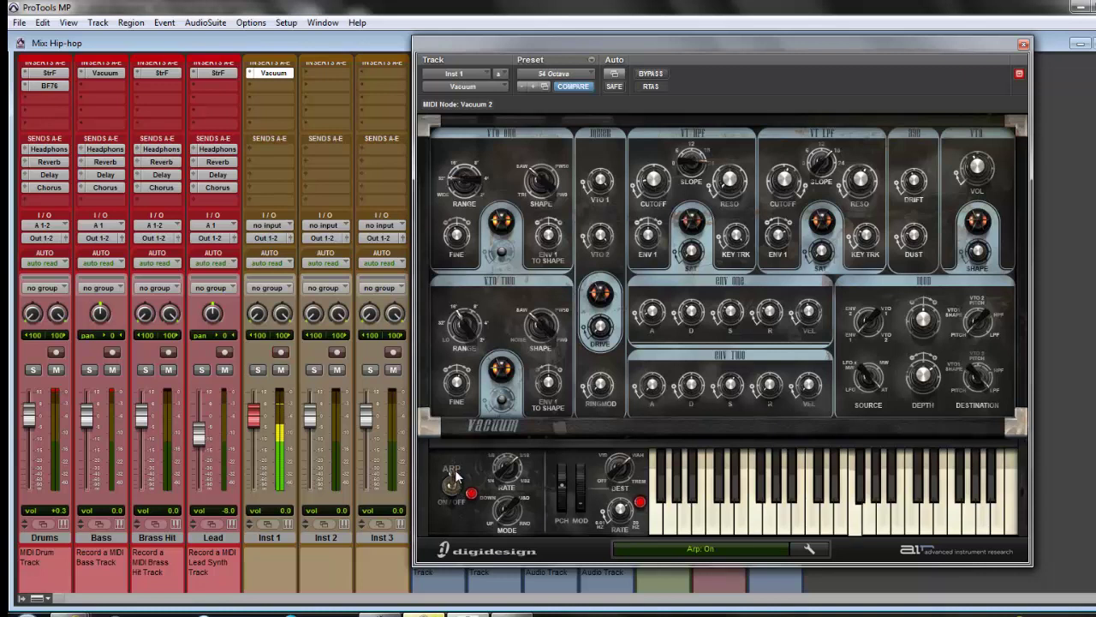
{"action": "left_click", "coordinate": [452, 481]}
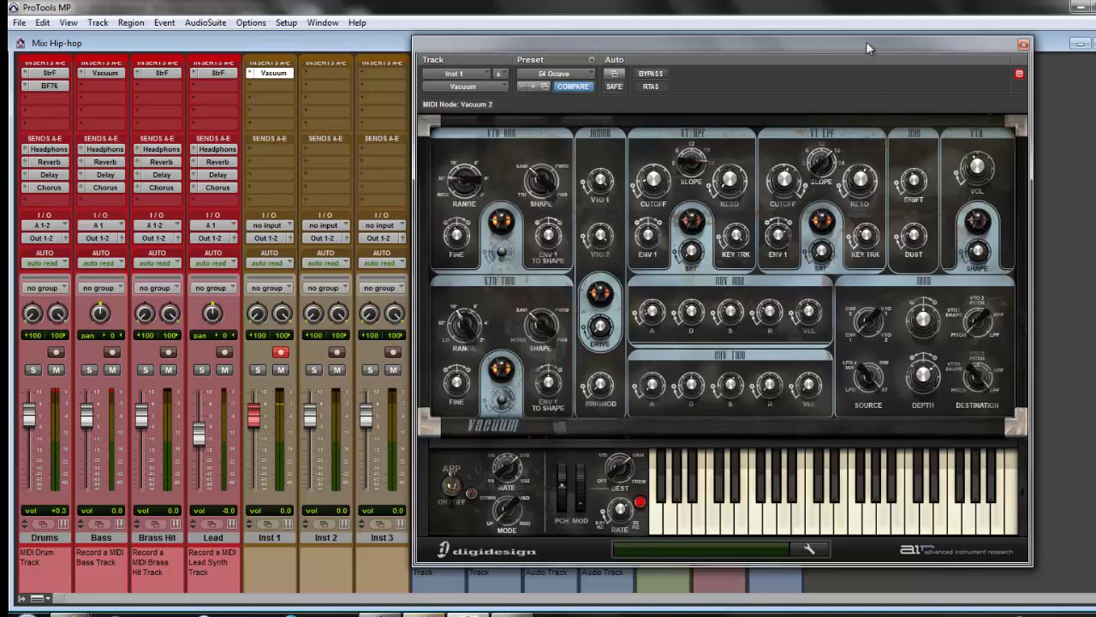
Move the Vacuum window away from the transport, play the session from the start to hear Vacuum in the mix, and stop playback
{"action": "left_click_drag", "start_coordinate": [866, 42], "coordinate": [1016, 224]}
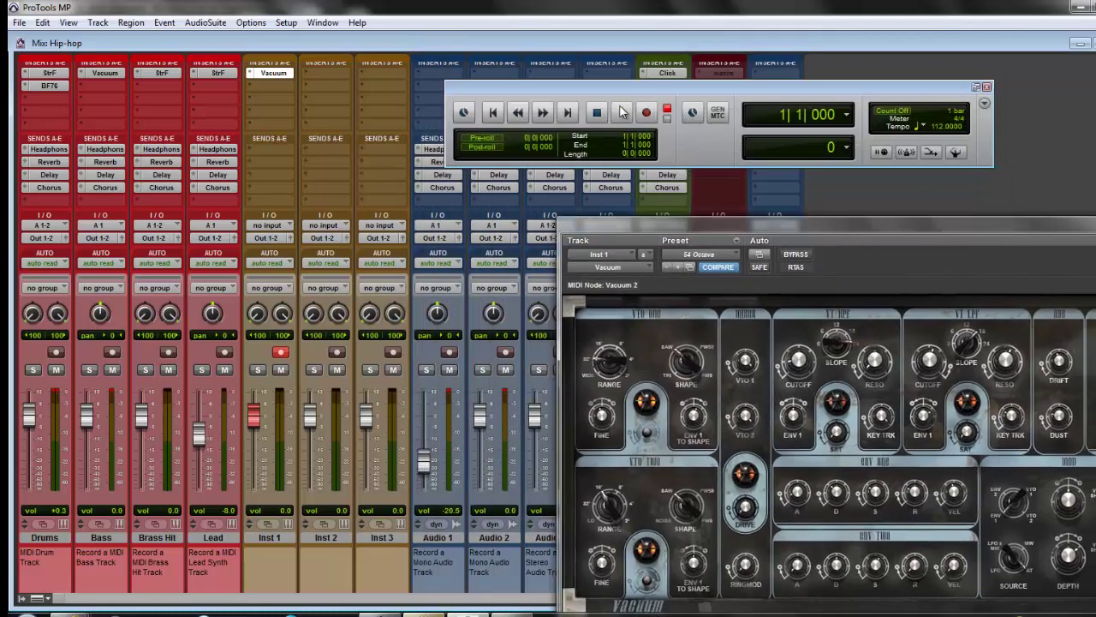
{"action": "left_click", "coordinate": [622, 112]}
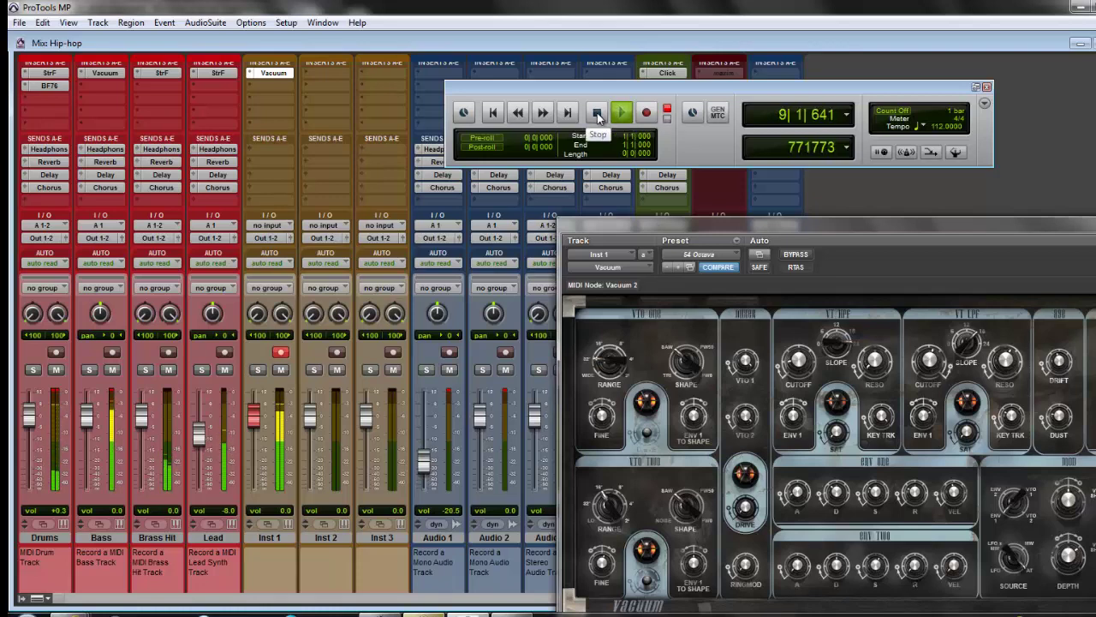
{"action": "left_click", "coordinate": [598, 114]}
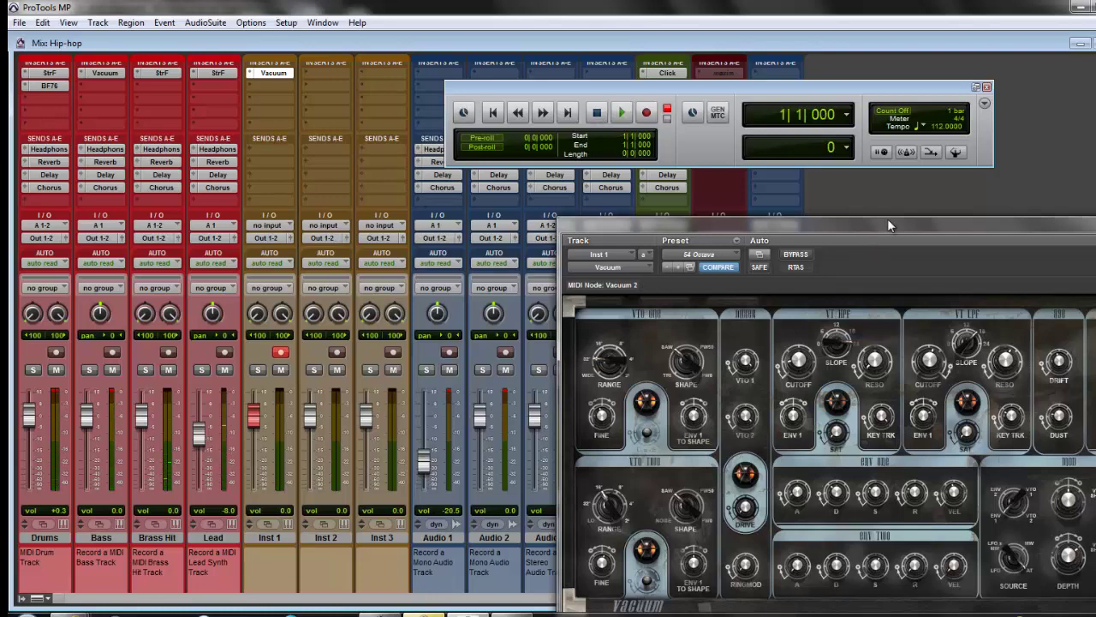
Try Vacuum's arpeggiator at a 1/32 dotted rate and change the rate to 1/16 triplet
{"action": "left_click_drag", "start_coordinate": [891, 221], "coordinate": [441, 29]}
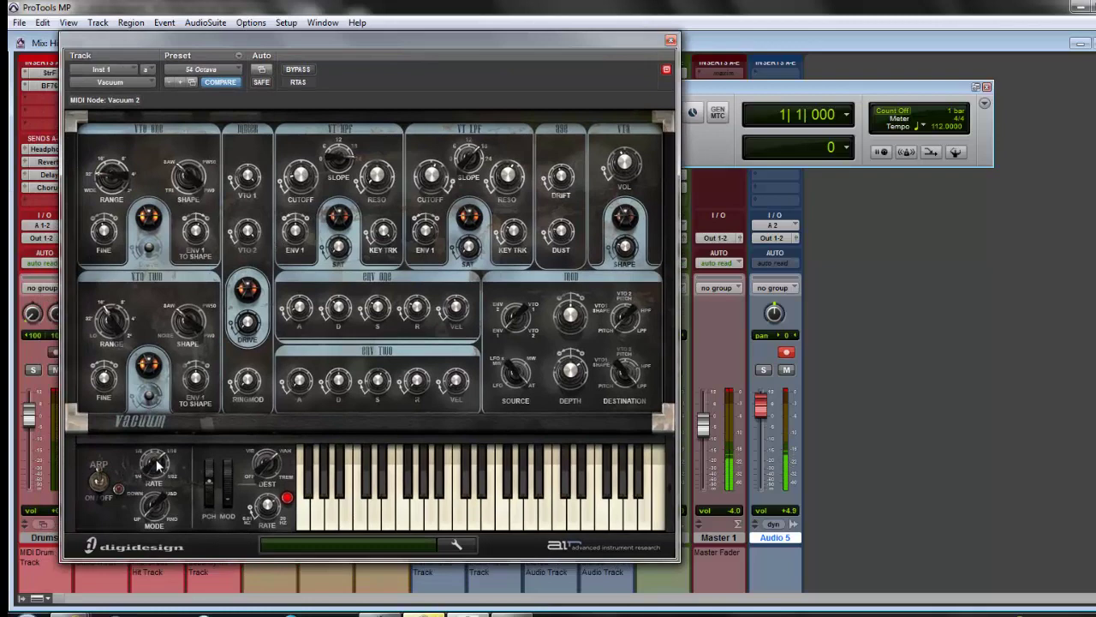
{"action": "left_click_drag", "start_coordinate": [157, 465], "coordinate": [177, 440]}
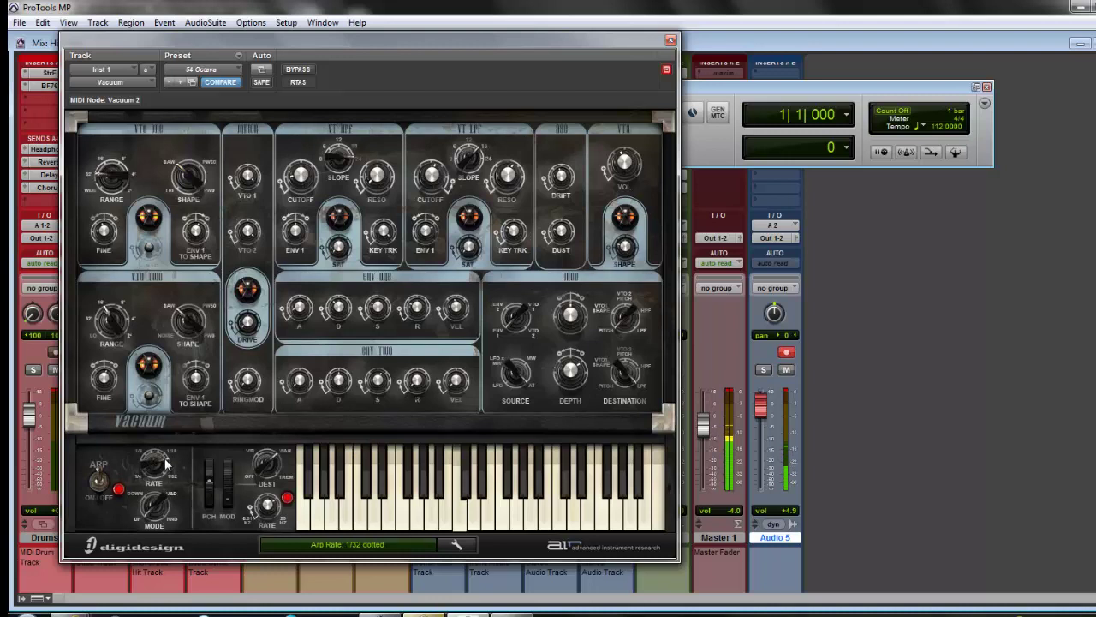
{"action": "left_click_drag", "start_coordinate": [155, 441], "coordinate": [167, 461]}
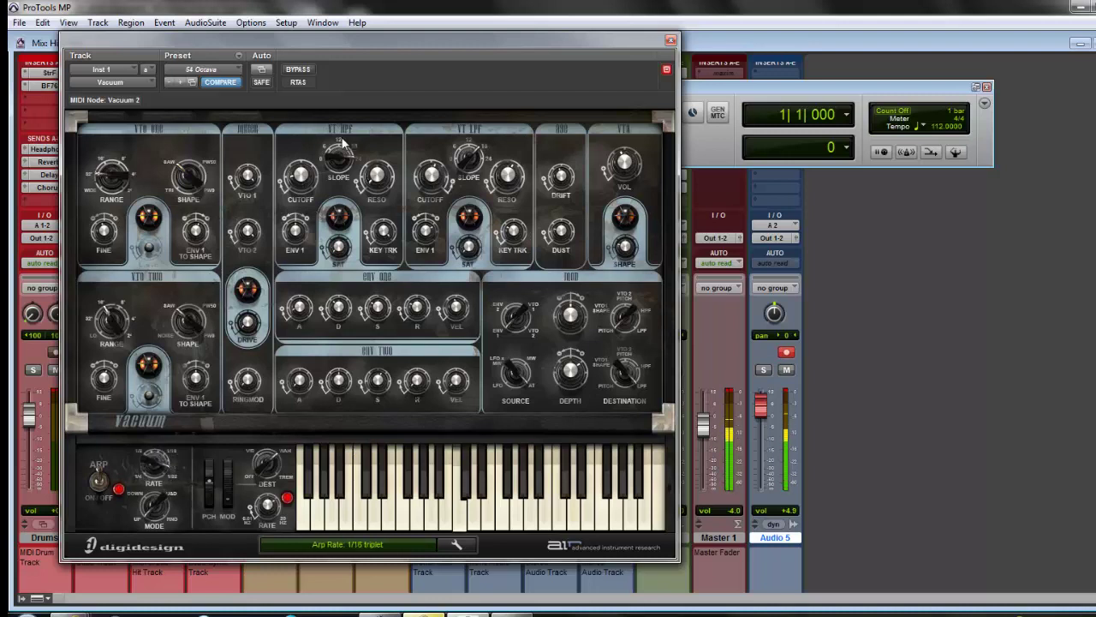
Uncover the mixer tracks, turn off record-enable on Inst 1 and record-enable the Bass track instead
{"action": "left_click_drag", "start_coordinate": [374, 40], "coordinate": [634, 85]}
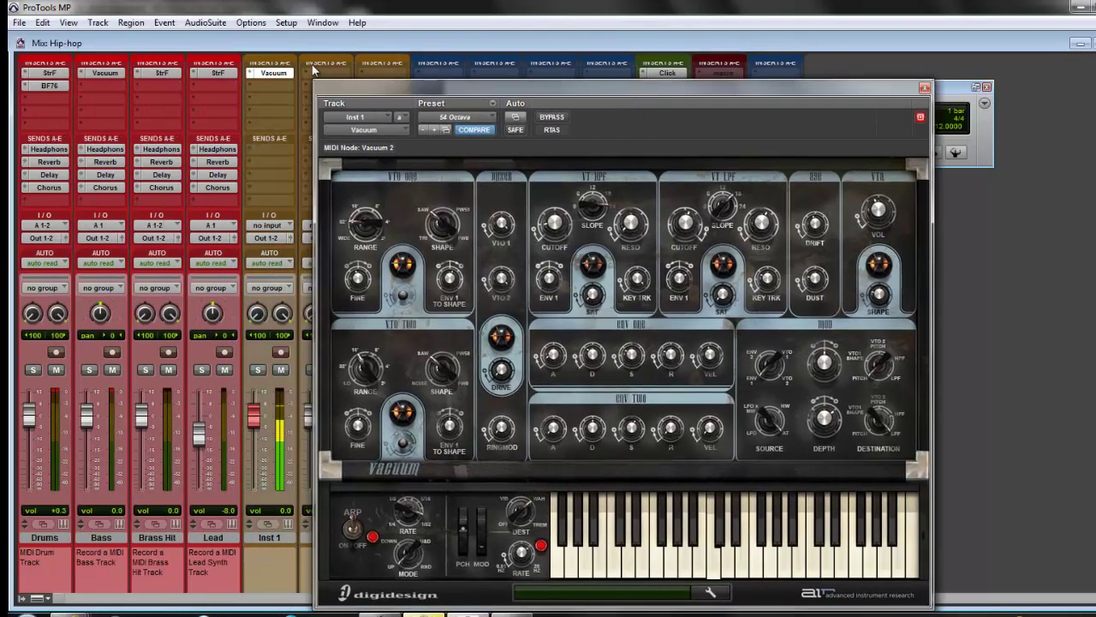
{"action": "left_click", "coordinate": [281, 353]}
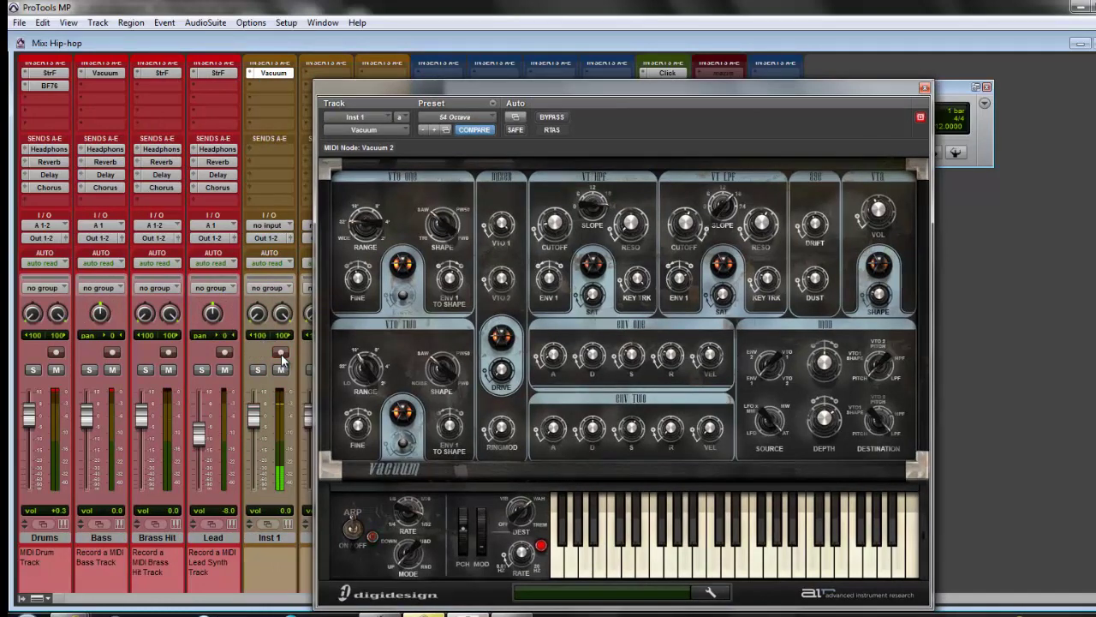
{"action": "left_click", "coordinate": [111, 353]}
Load the 06 Soprano Hell lead preset in Inst 1's Vacuum and try it with the arpeggiator switched on and off
{"action": "left_click_drag", "start_coordinate": [653, 88], "coordinate": [651, 63]}
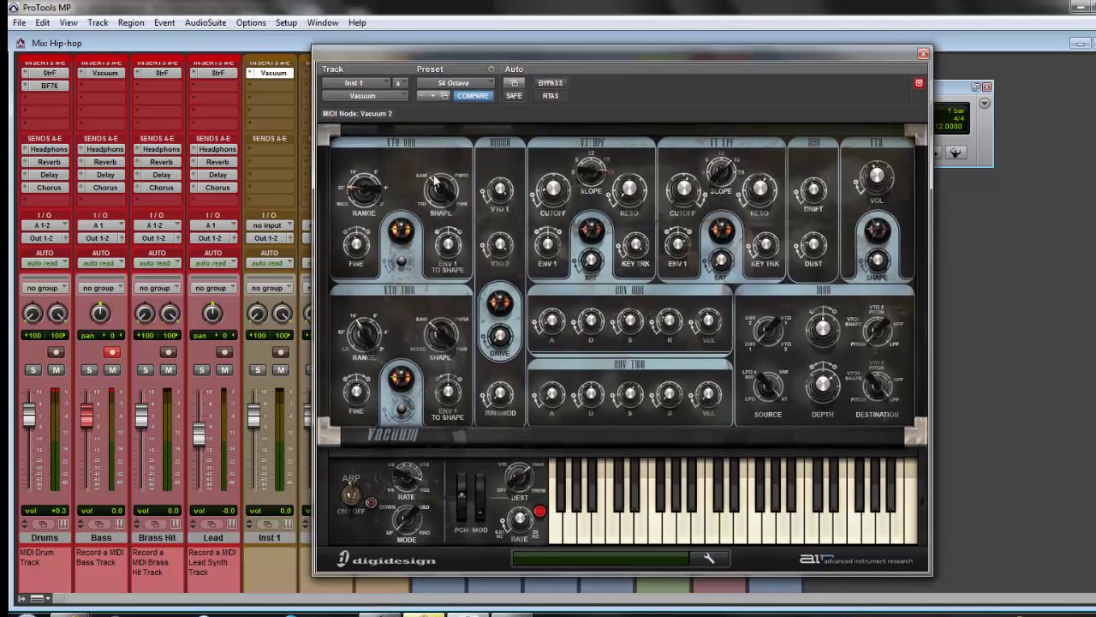
{"action": "left_click", "coordinate": [491, 81]}
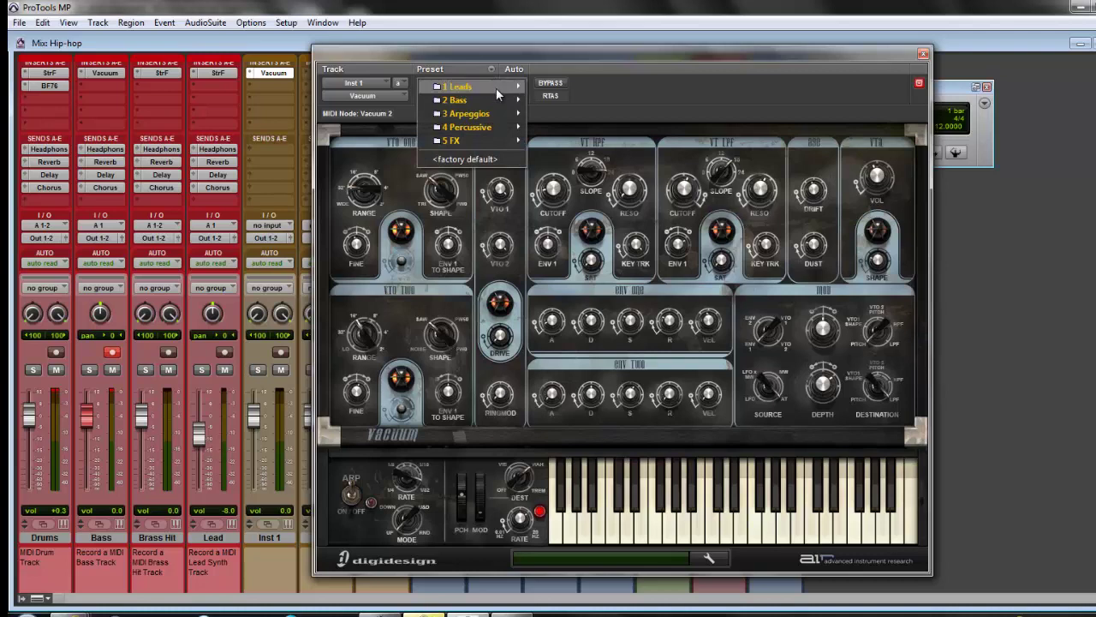
{"action": "mouse_move", "coordinate": [496, 87]}
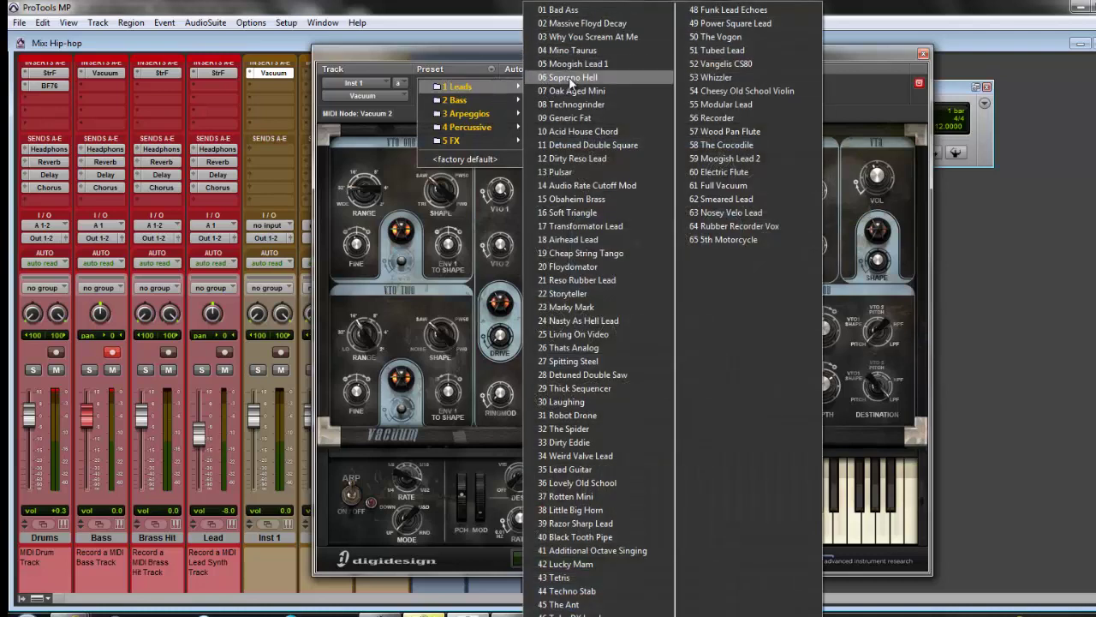
{"action": "left_click", "coordinate": [571, 78]}
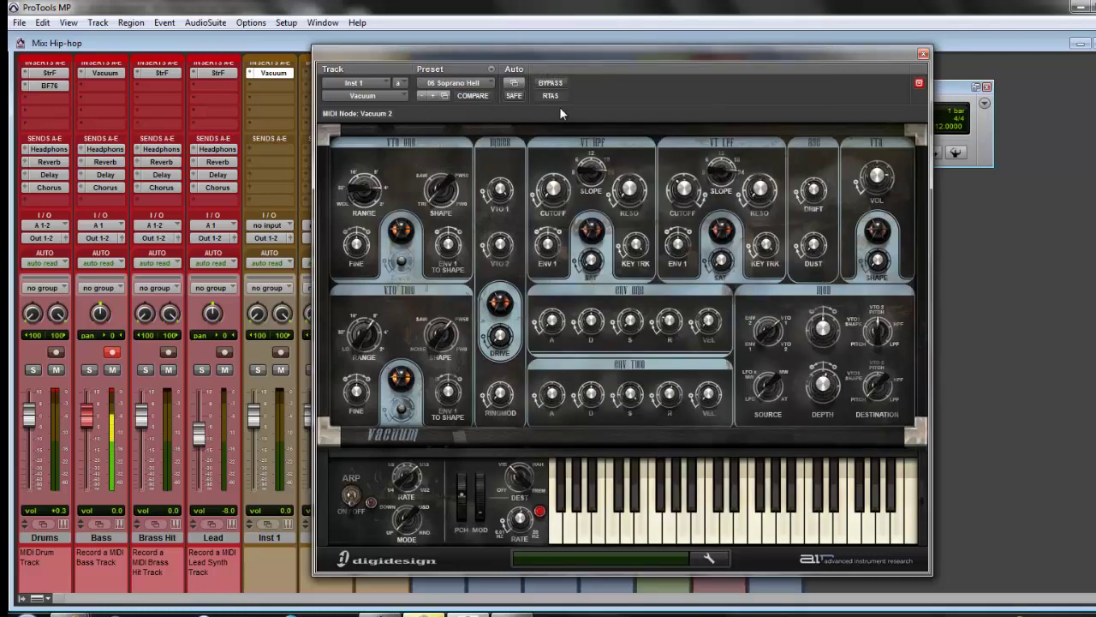
{"action": "left_click", "coordinate": [351, 496]}
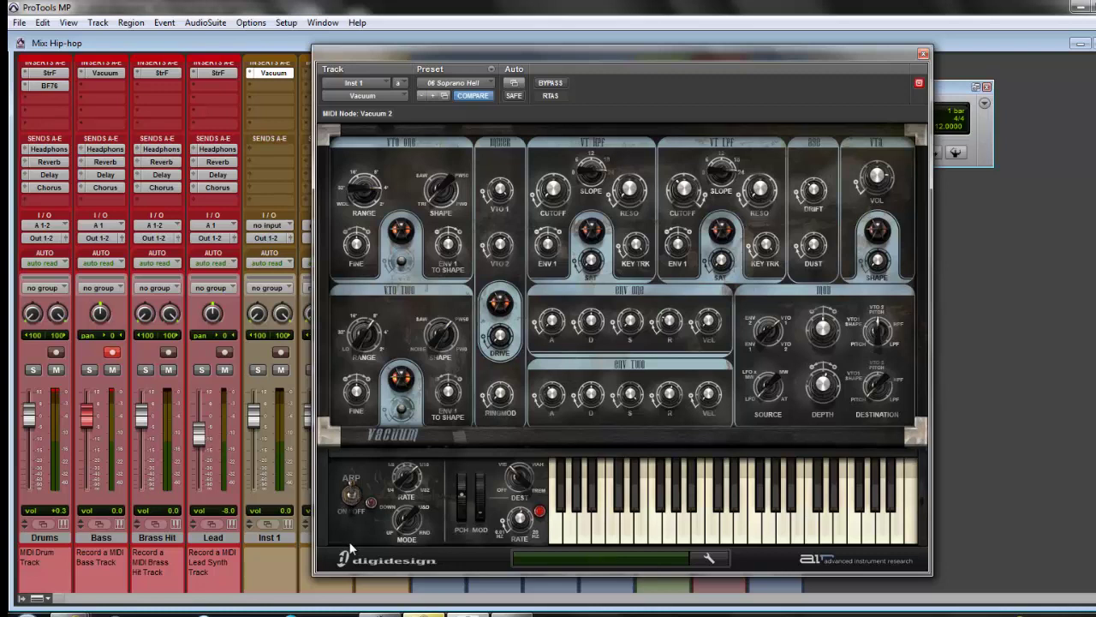
{"action": "left_click", "coordinate": [352, 494]}
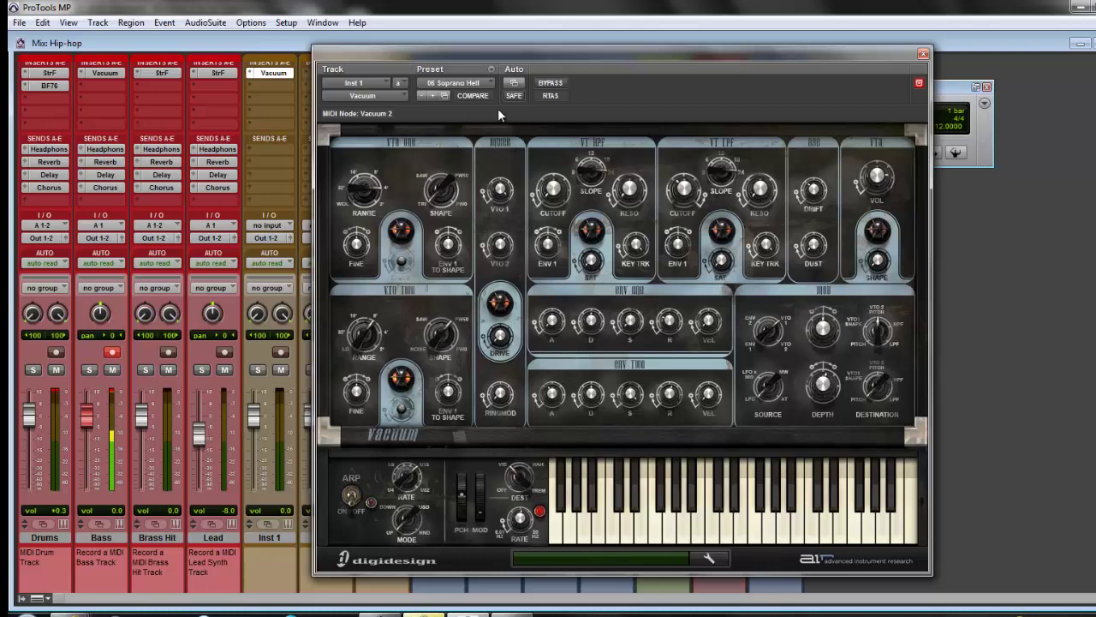
Load the 62 Mad Max bass preset in Inst 1's Vacuum and turn off record-enable on the Bass track
{"action": "left_click", "coordinate": [492, 82]}
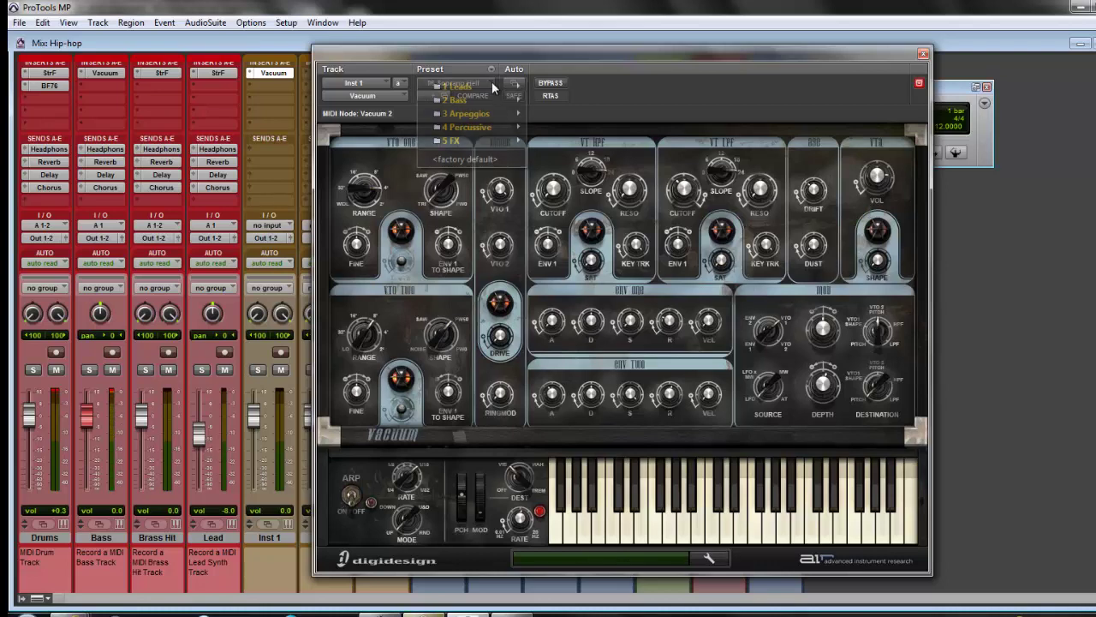
{"action": "mouse_move", "coordinate": [480, 98]}
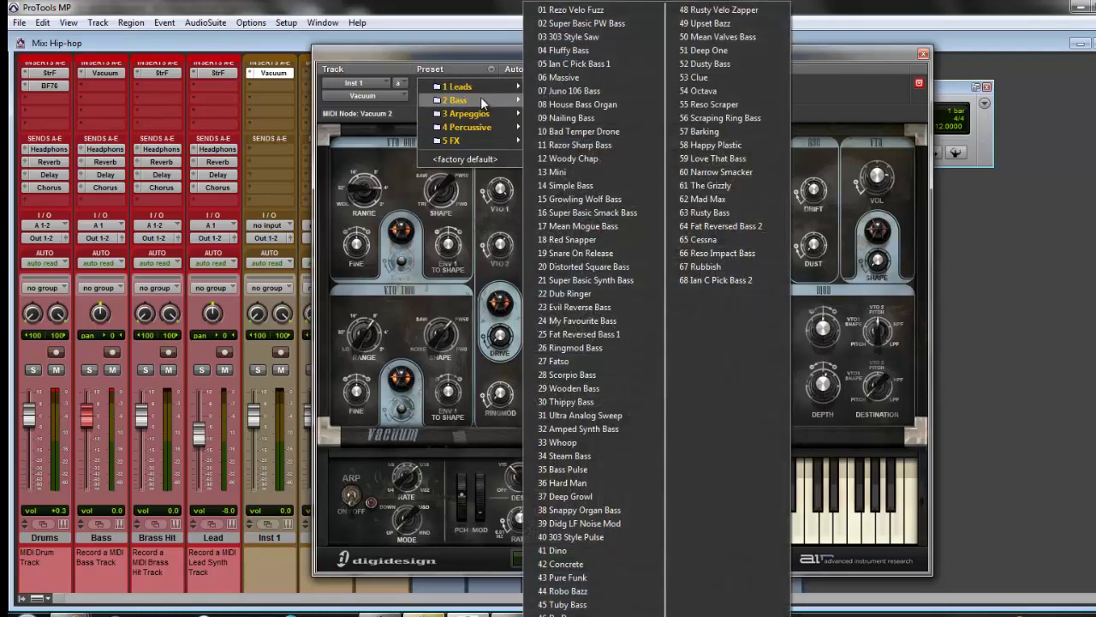
{"action": "left_click", "coordinate": [698, 200]}
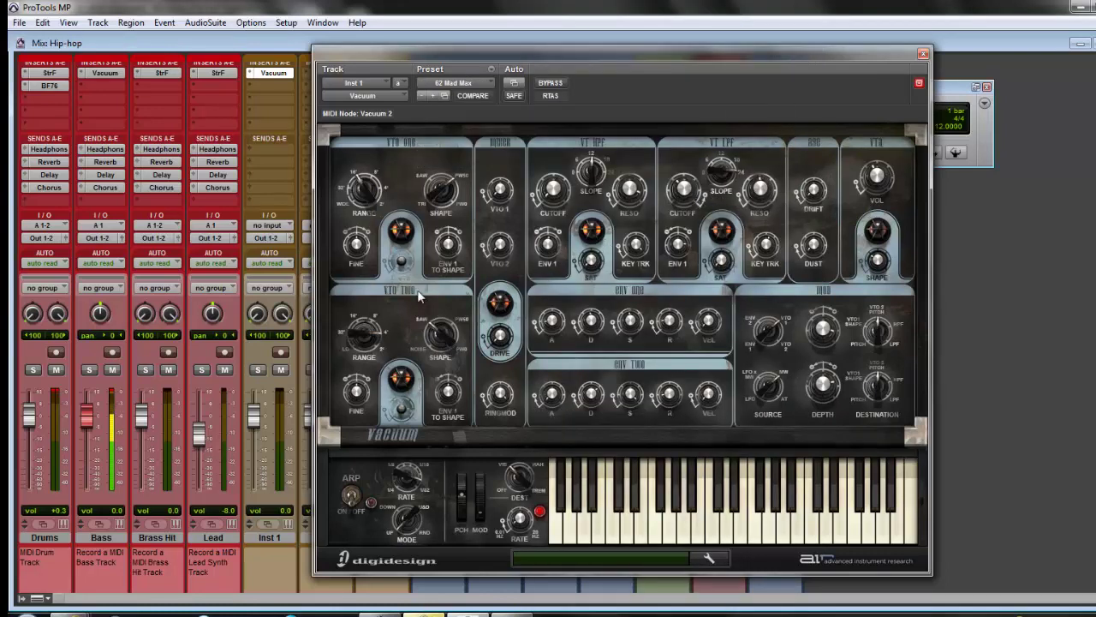
{"action": "left_click", "coordinate": [112, 352]}
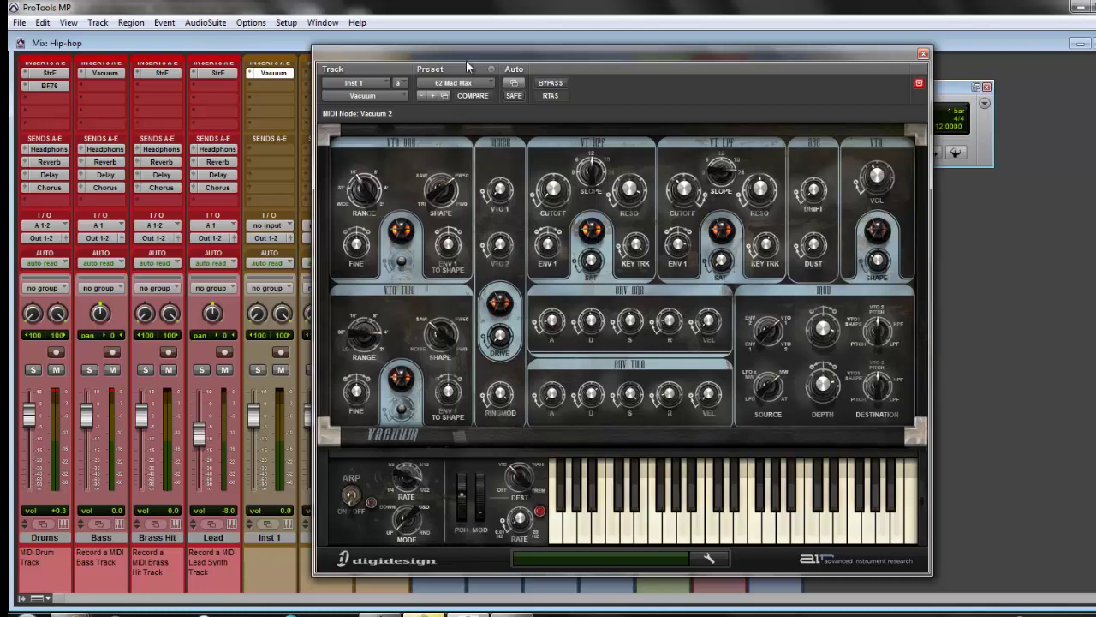
Load the 02 Mega Smack arpeggio preset in Inst 1's Vacuum to try it
{"action": "left_click", "coordinate": [494, 79]}
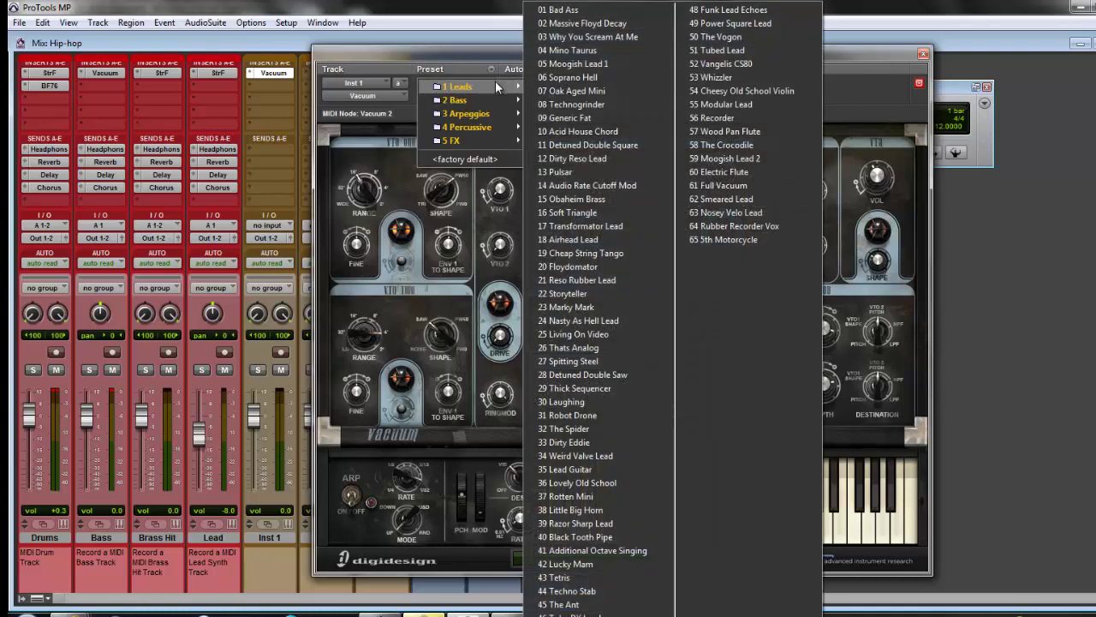
{"action": "mouse_move", "coordinate": [488, 114]}
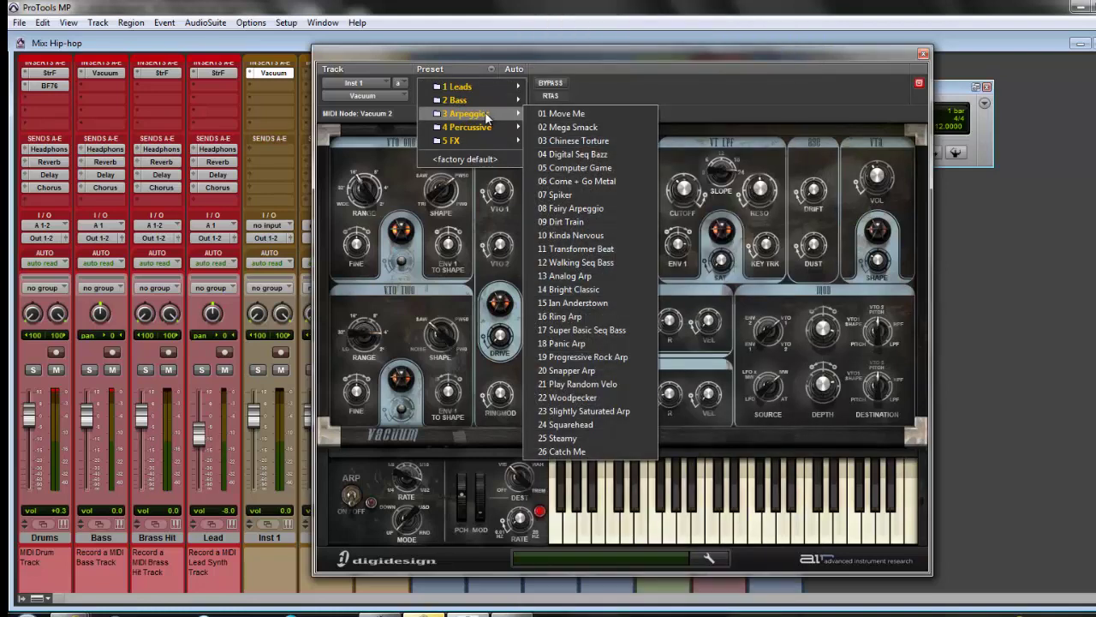
{"action": "left_click", "coordinate": [560, 127]}
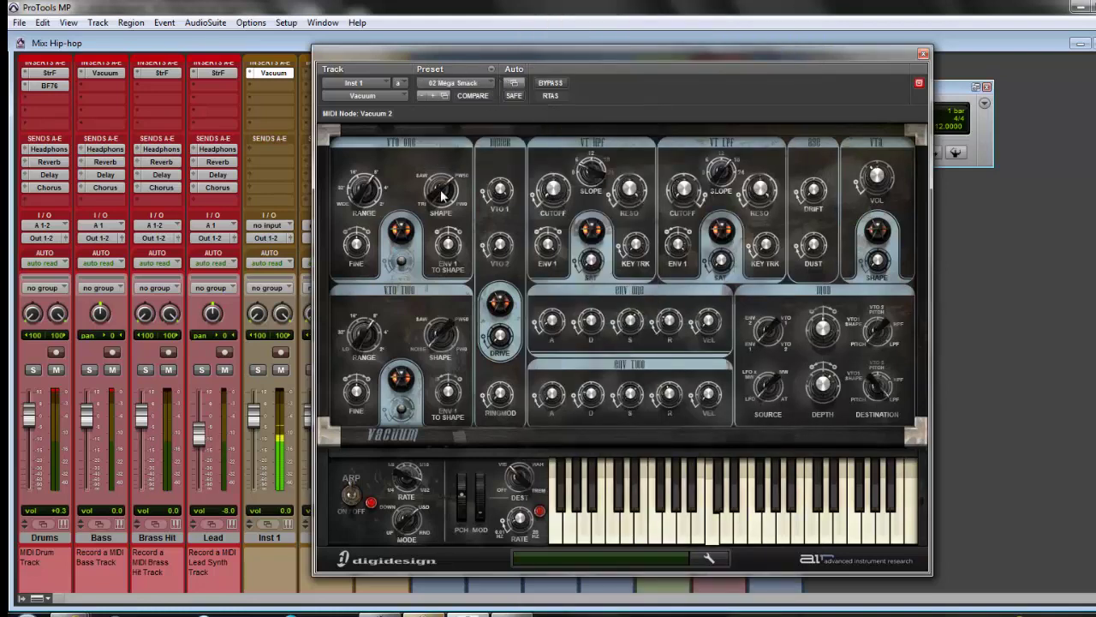
Load the 09 Generic Fat lead preset in Inst 1's Vacuum and flip the oscillator switch in its VTO One section
{"action": "left_click", "coordinate": [491, 84]}
{"action": "mouse_move", "coordinate": [478, 86]}
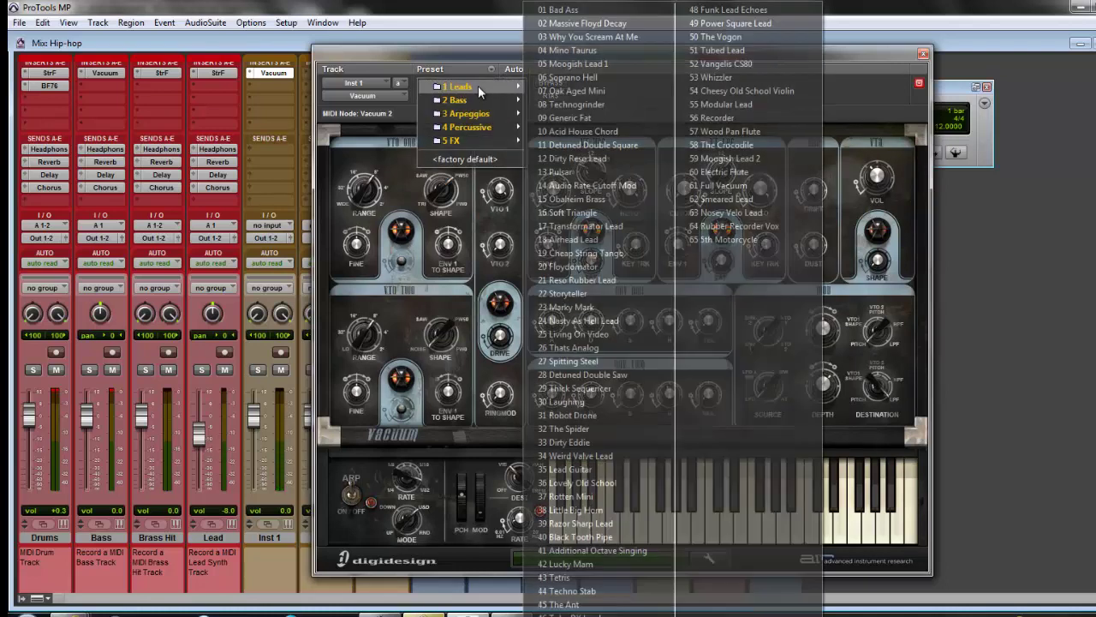
{"action": "left_click", "coordinate": [578, 123]}
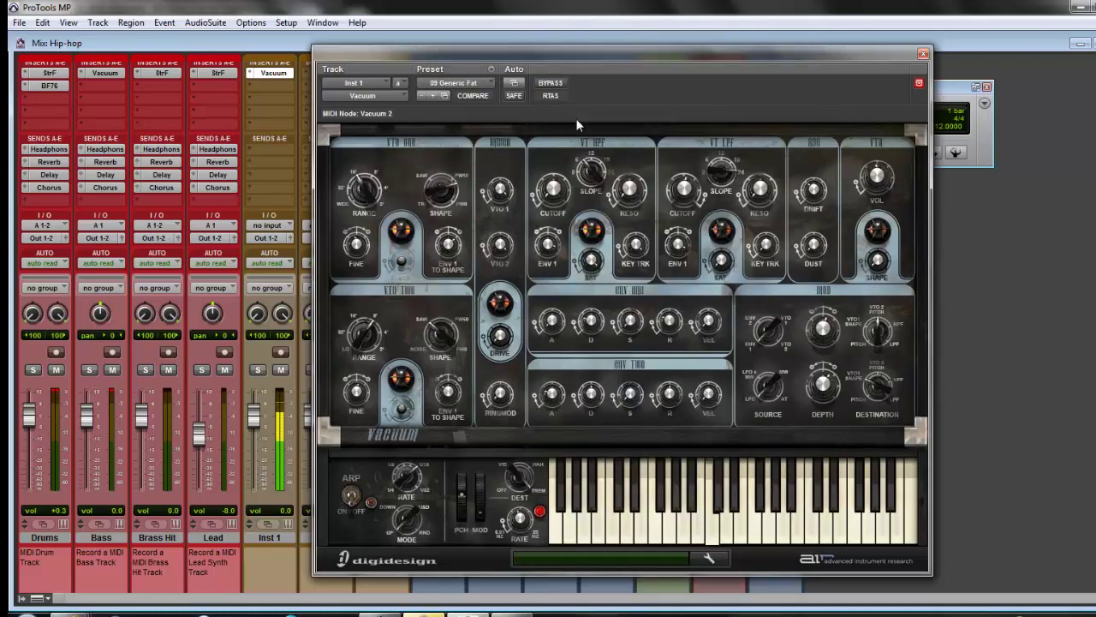
{"action": "left_click", "coordinate": [401, 261]}
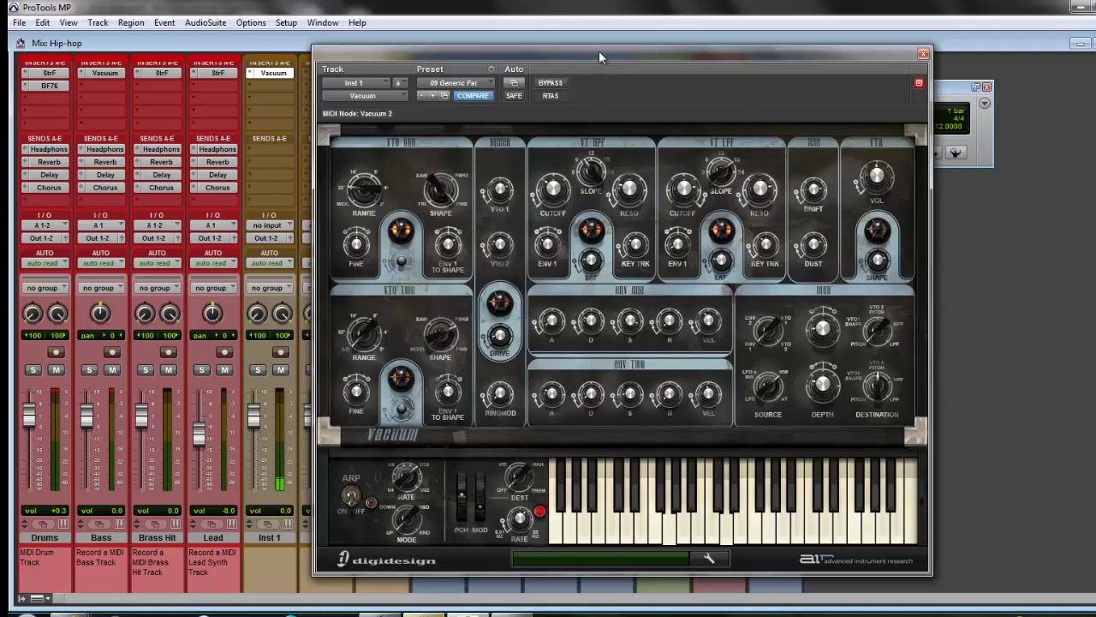
{"action": "left_click_drag", "start_coordinate": [599, 59], "coordinate": [709, 60]}
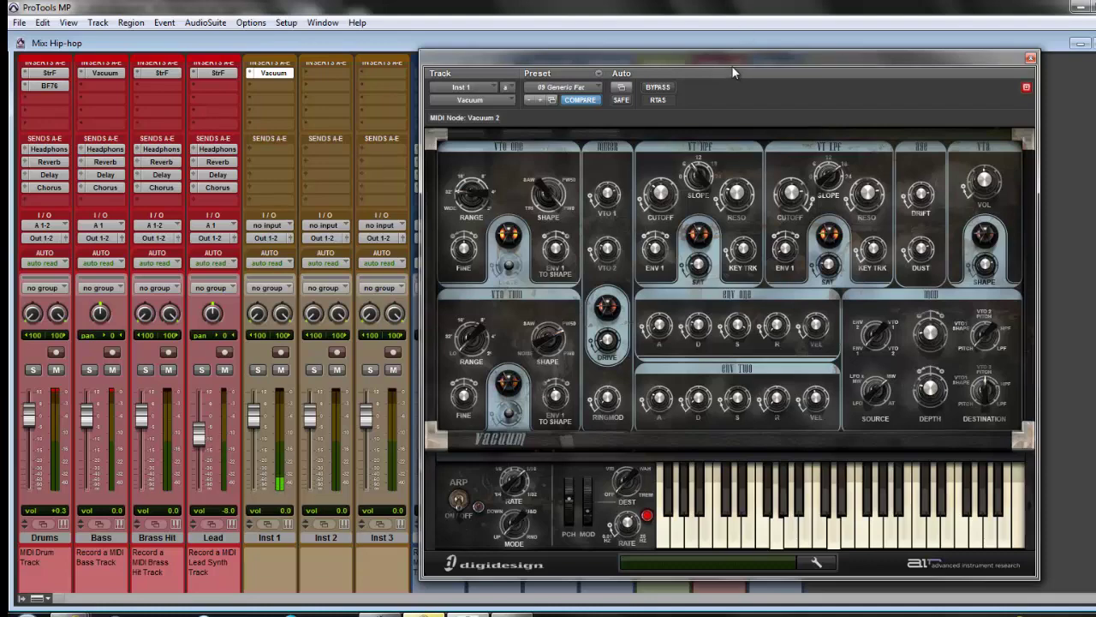
{"action": "left_click_drag", "start_coordinate": [732, 65], "coordinate": [463, 87]}
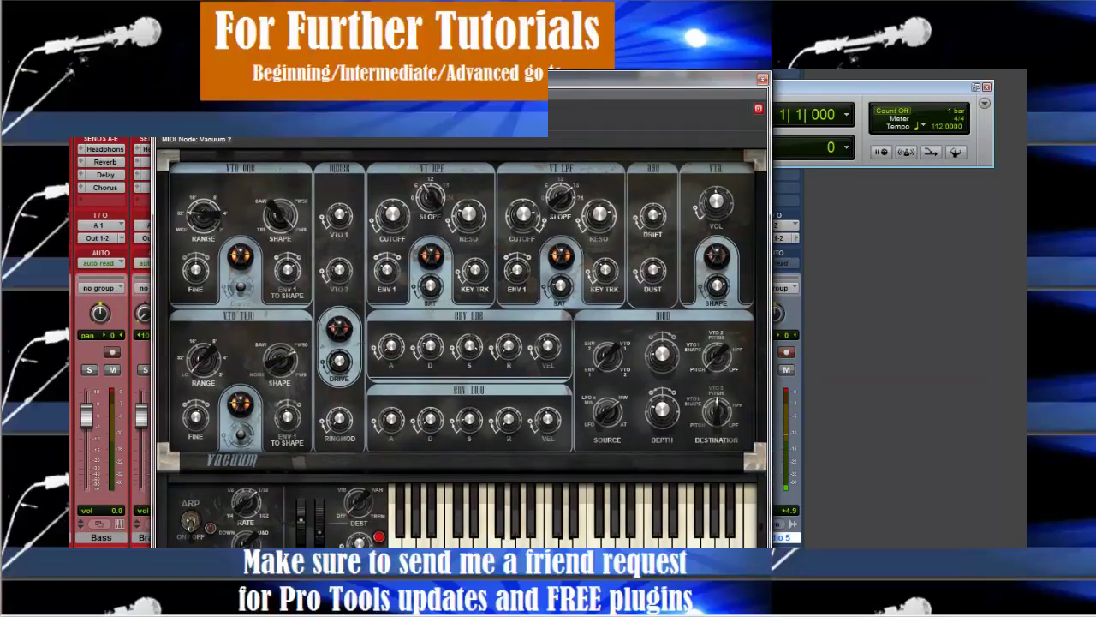